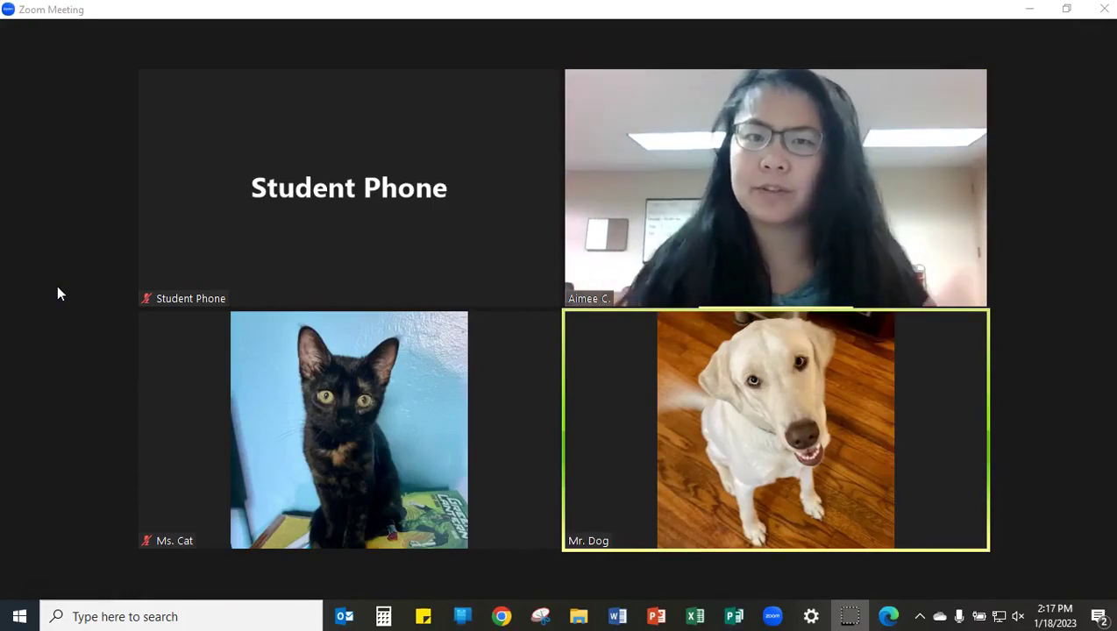
# Switch the meeting layout to Speaker view and back to Gallery view
pyautogui.moveTo(905, 169)
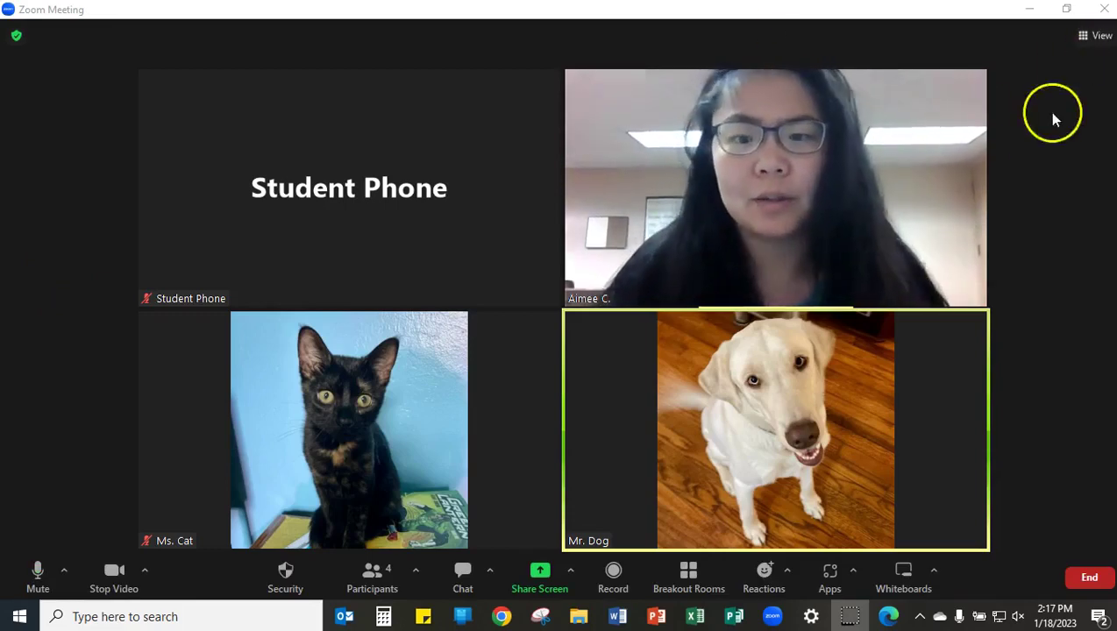
pyautogui.moveTo(222, 213)
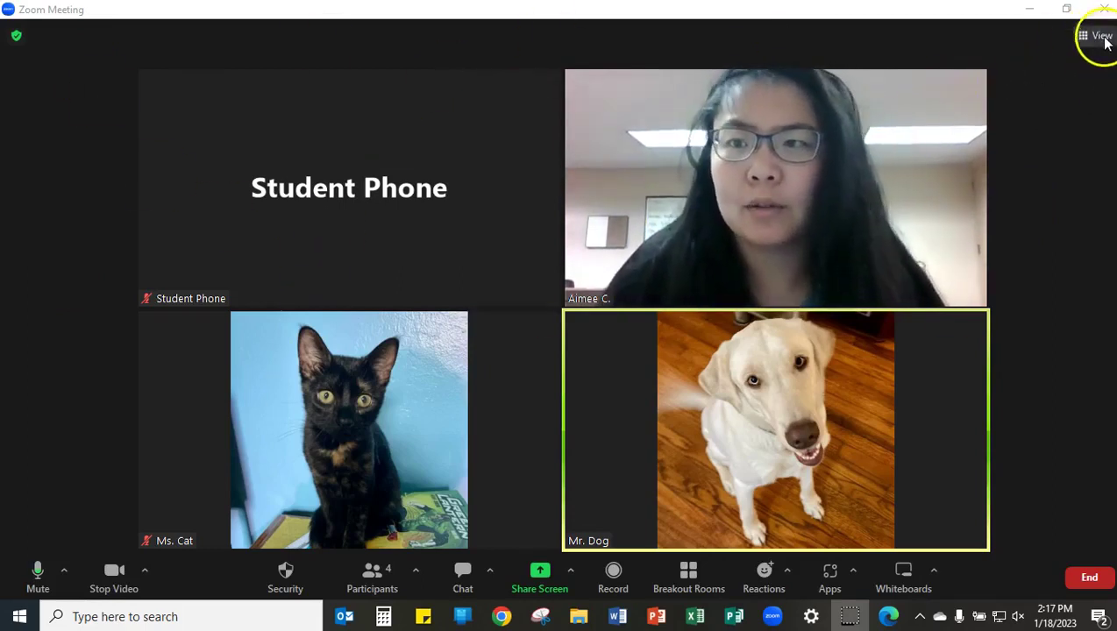
pyautogui.click(1103, 38)
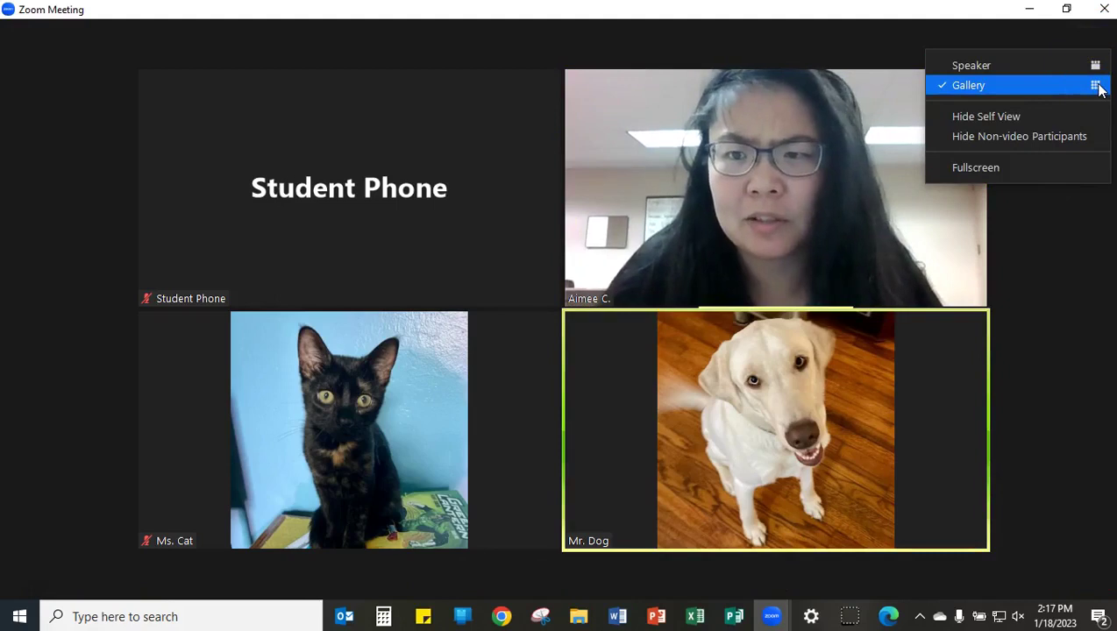
pyautogui.click(1091, 65)
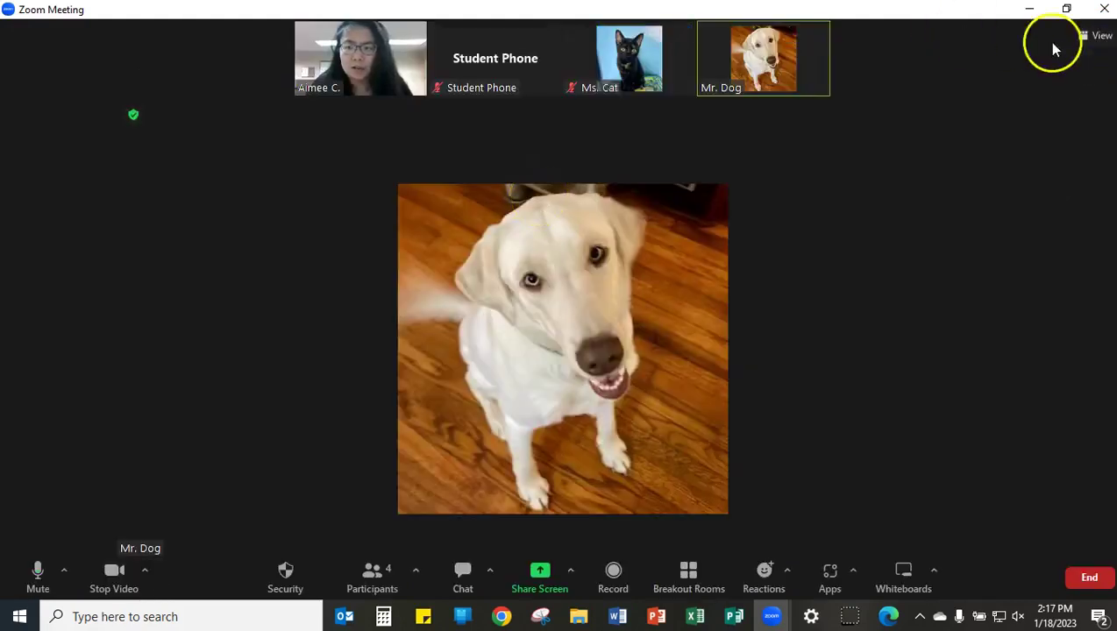
pyautogui.click(1091, 35)
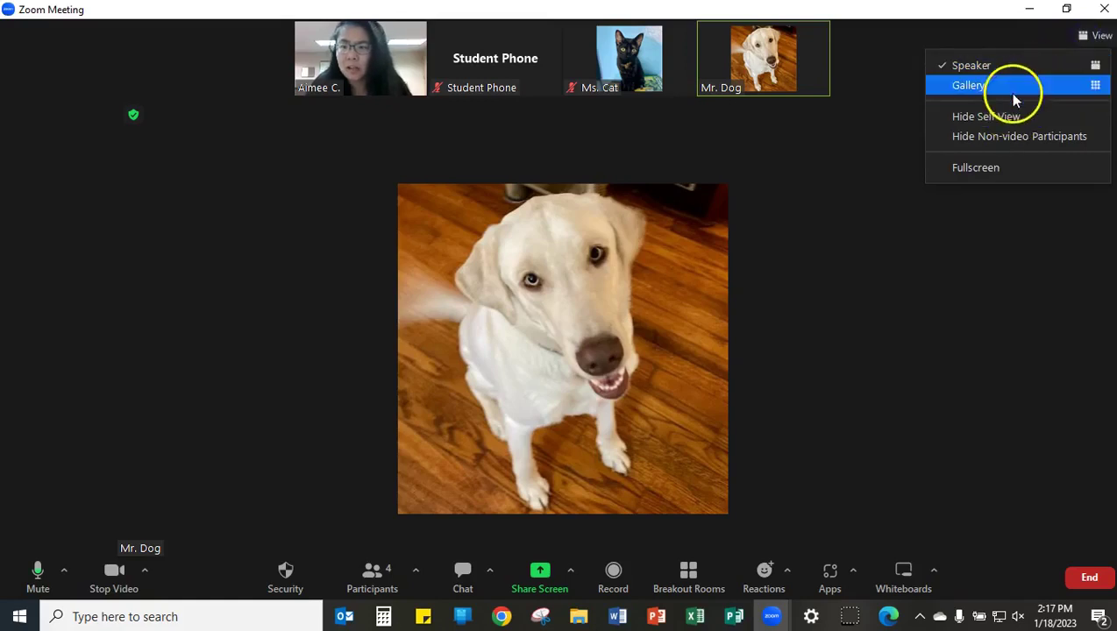
pyautogui.click(1013, 90)
# Rename the participant with the dog picture by adding "(Co-host)" to the display name
pyautogui.moveTo(656, 419)
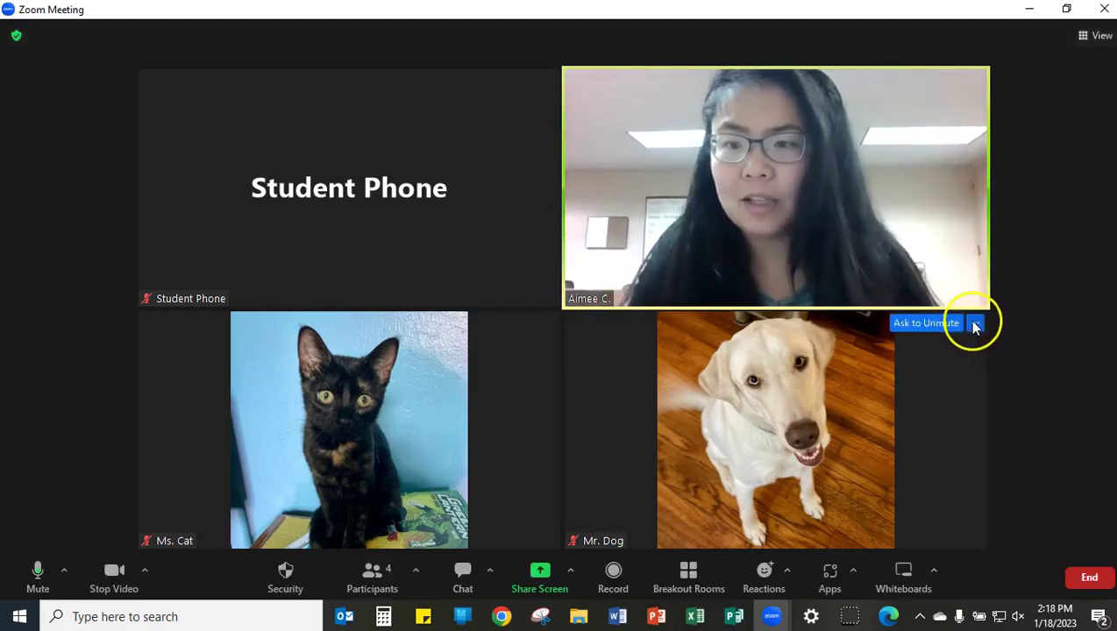
pyautogui.click(975, 322)
pyautogui.click(965, 467)
pyautogui.click(526, 298)
pyautogui.write('(Co-host)')
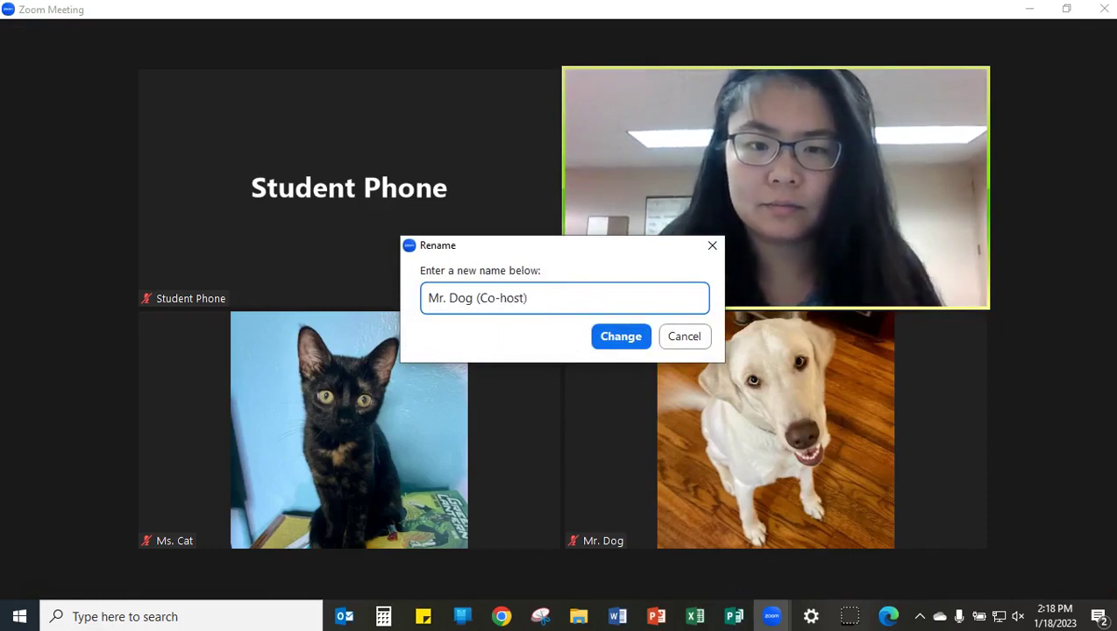
pyautogui.click(606, 333)
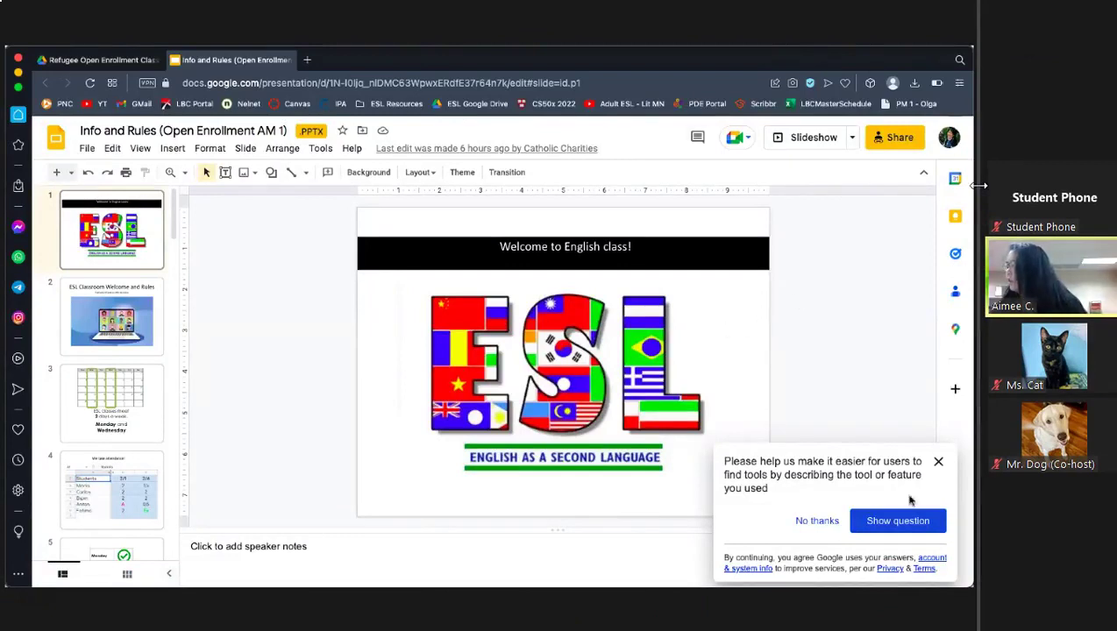
# Start the slideshow of the shared ESL presentation and advance to the "ESL Classroom Welcome and Rules" slide
pyautogui.click(810, 521)
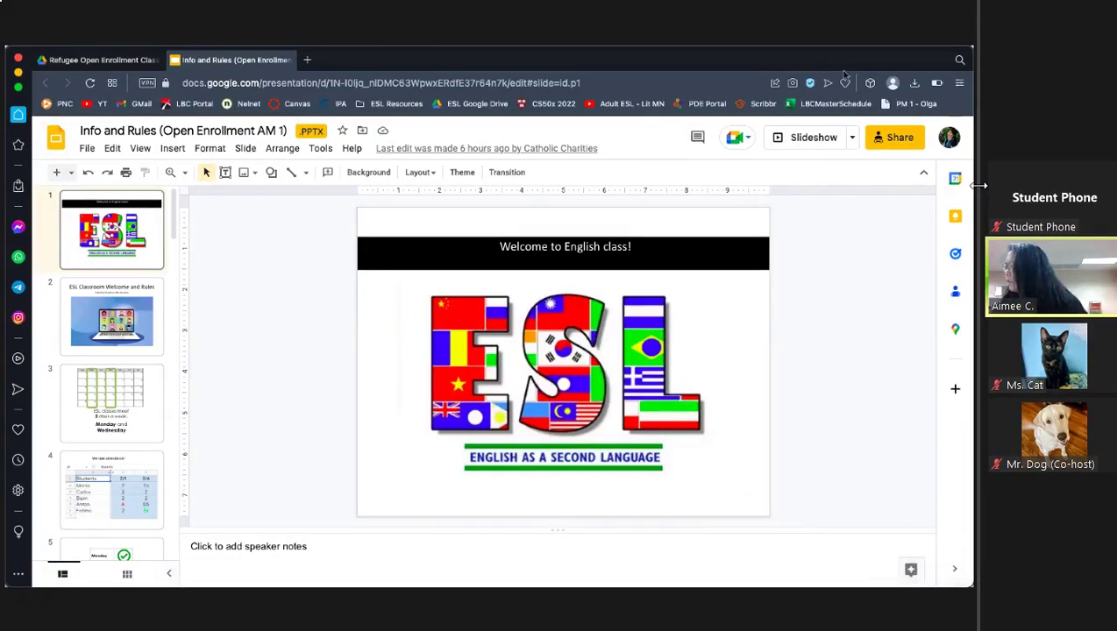
pyautogui.click(837, 143)
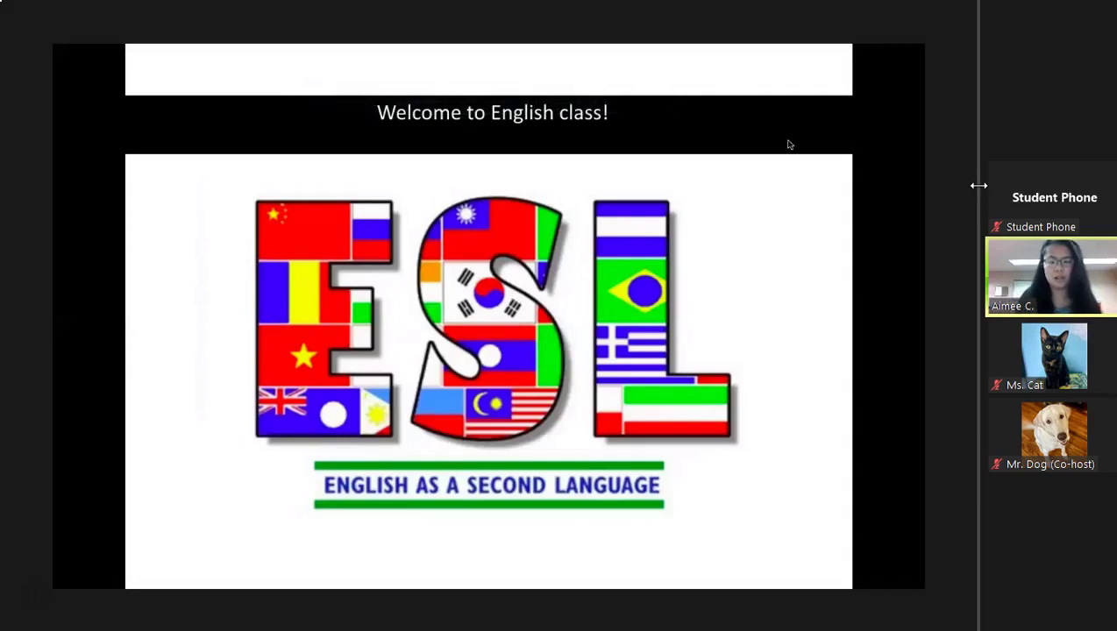
pyautogui.press('Right')
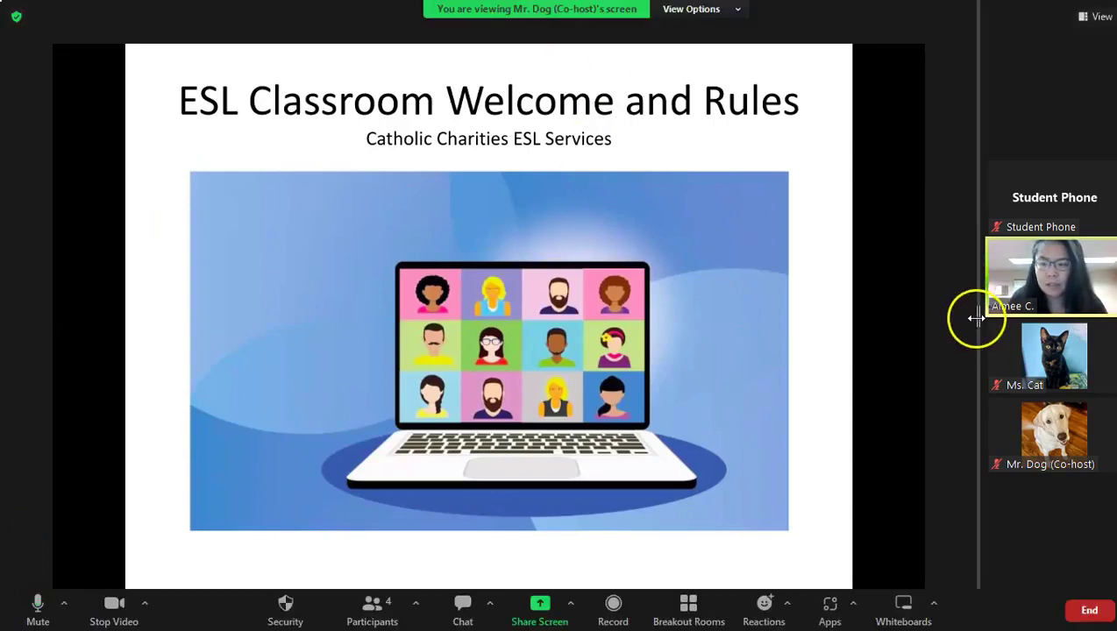
# Enlarge the participant gallery beside the shared slide and pin the presenter's own webcam video
pyautogui.moveTo(975, 314); pyautogui.dragTo(146, 315)
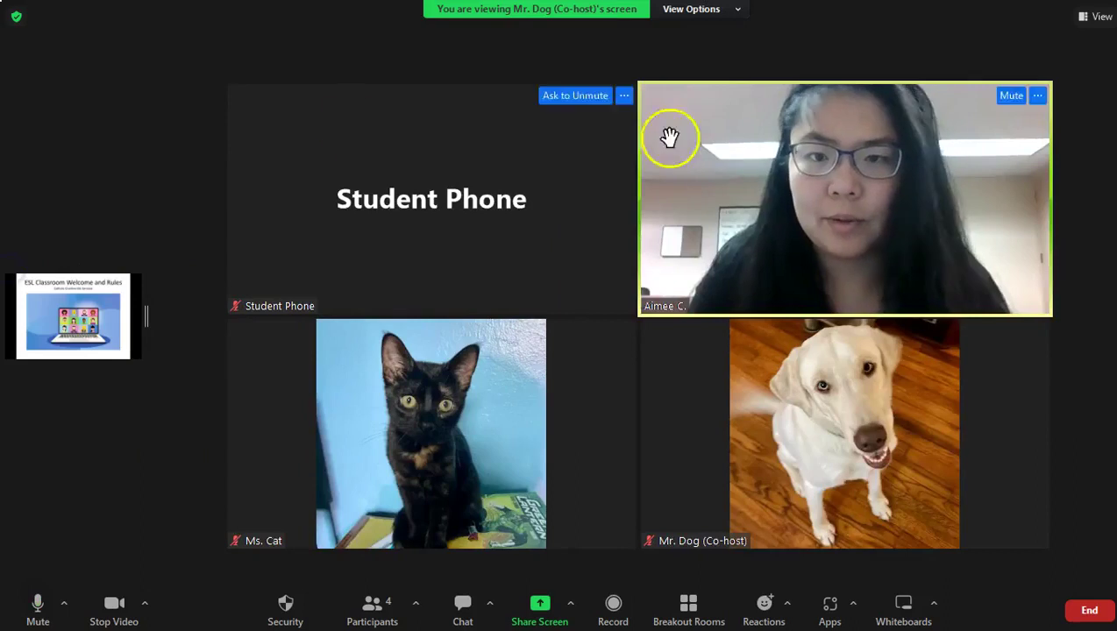
pyautogui.click(1038, 97)
pyautogui.click(997, 226)
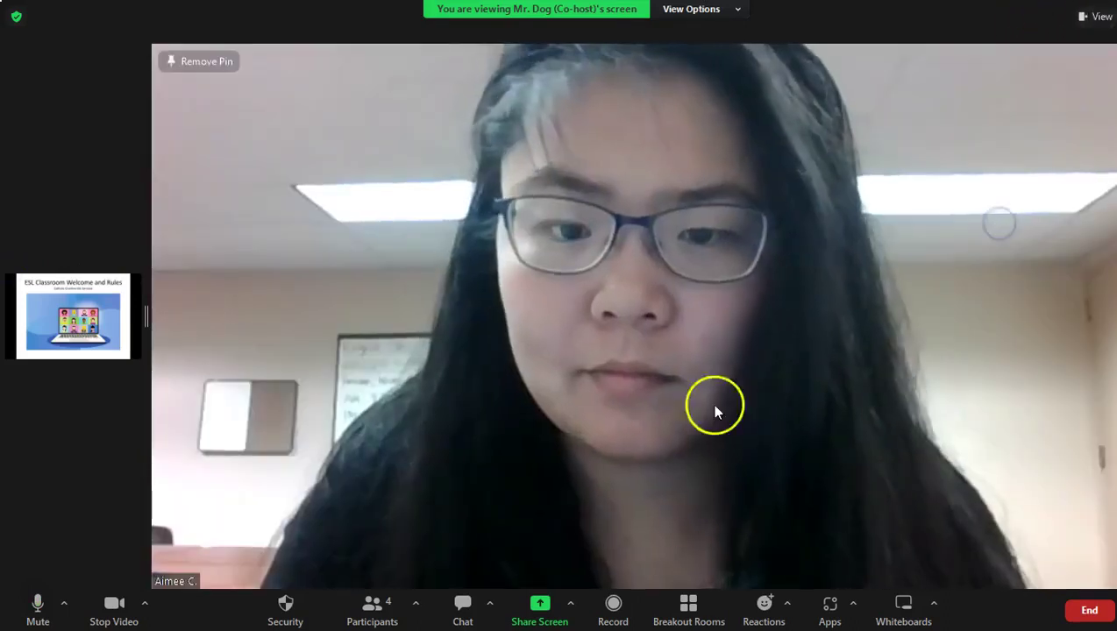
# Change the pinned video to the document camera and enlarge the shared slide beside it
pyautogui.click(145, 602)
pyautogui.click(187, 470)
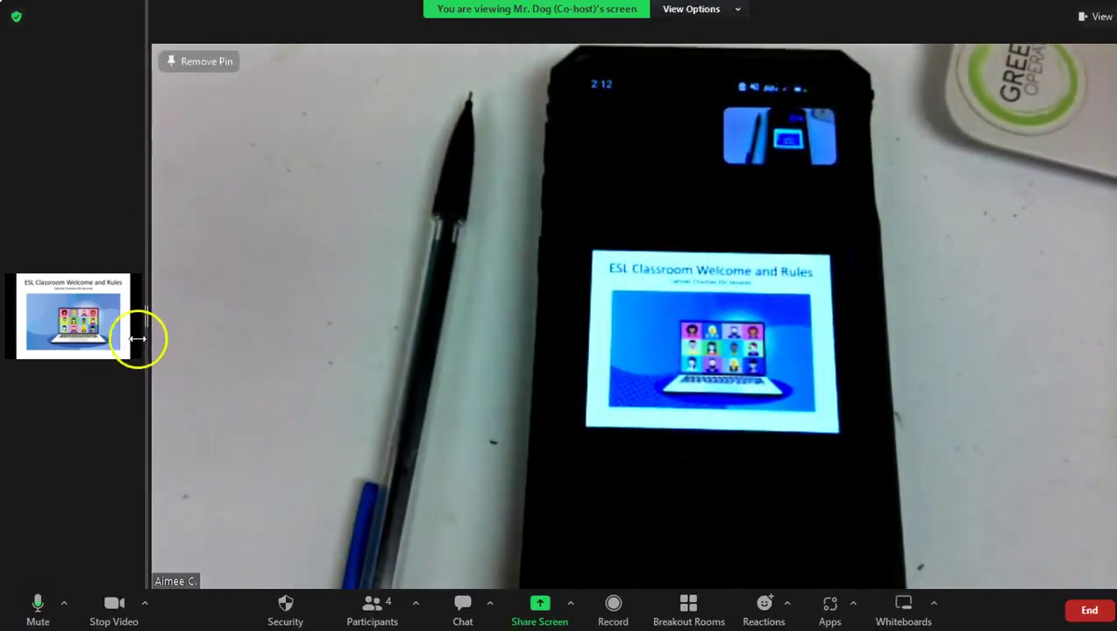
pyautogui.moveTo(145, 333); pyautogui.dragTo(755, 351)
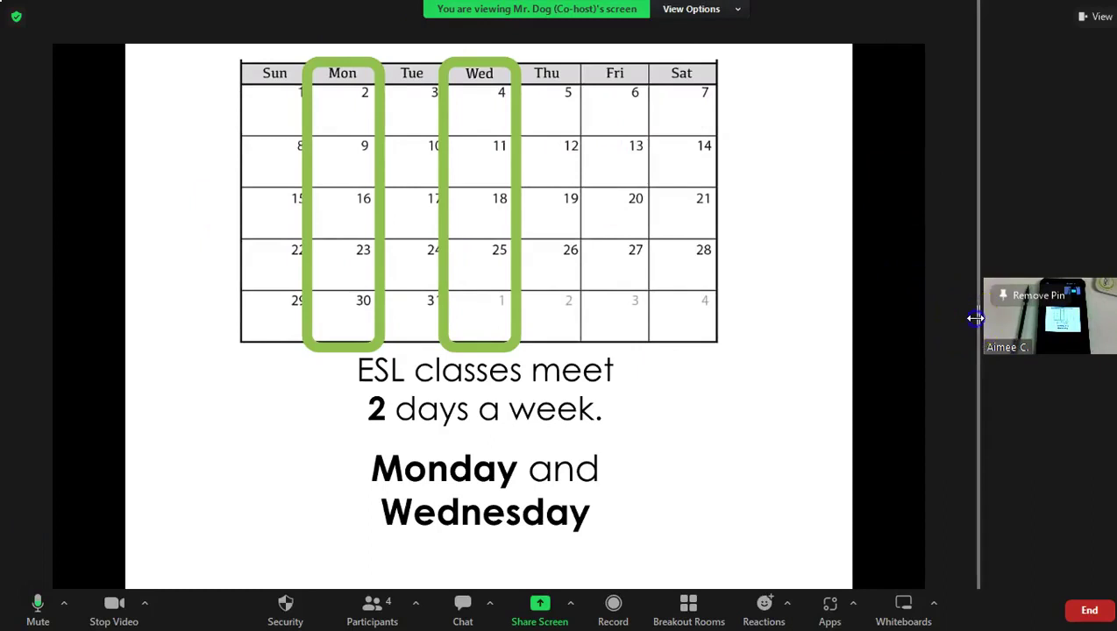
# Alternate the sizes of the shared calendar slide and the pinned phone video, finishing with the slide at its largest
pyautogui.moveTo(973, 320); pyautogui.dragTo(245, 421)
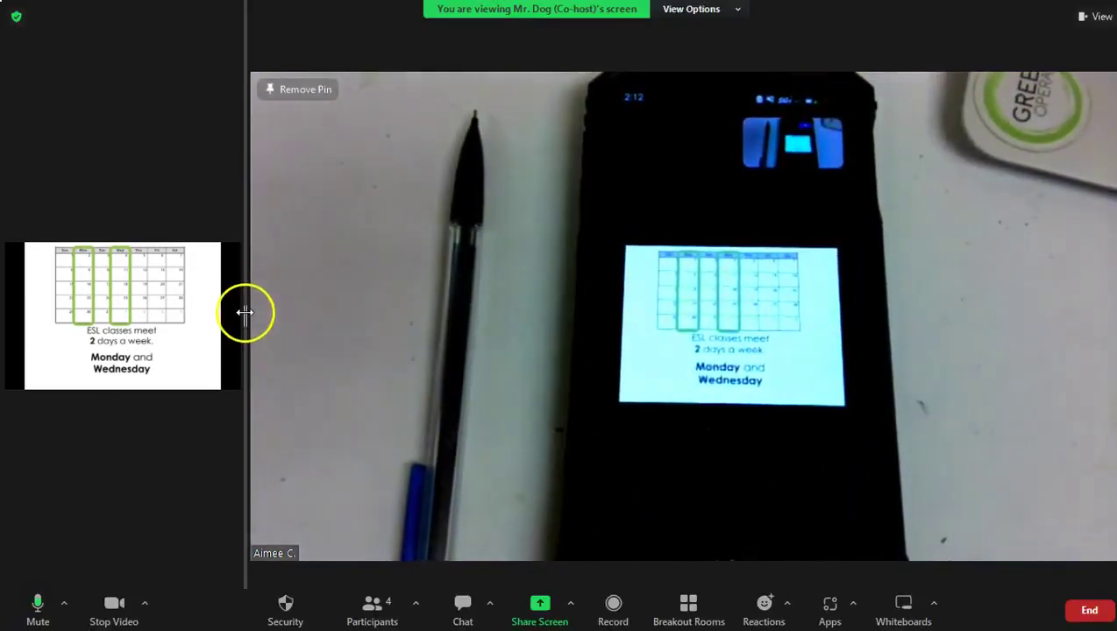
pyautogui.moveTo(249, 312); pyautogui.dragTo(898, 249)
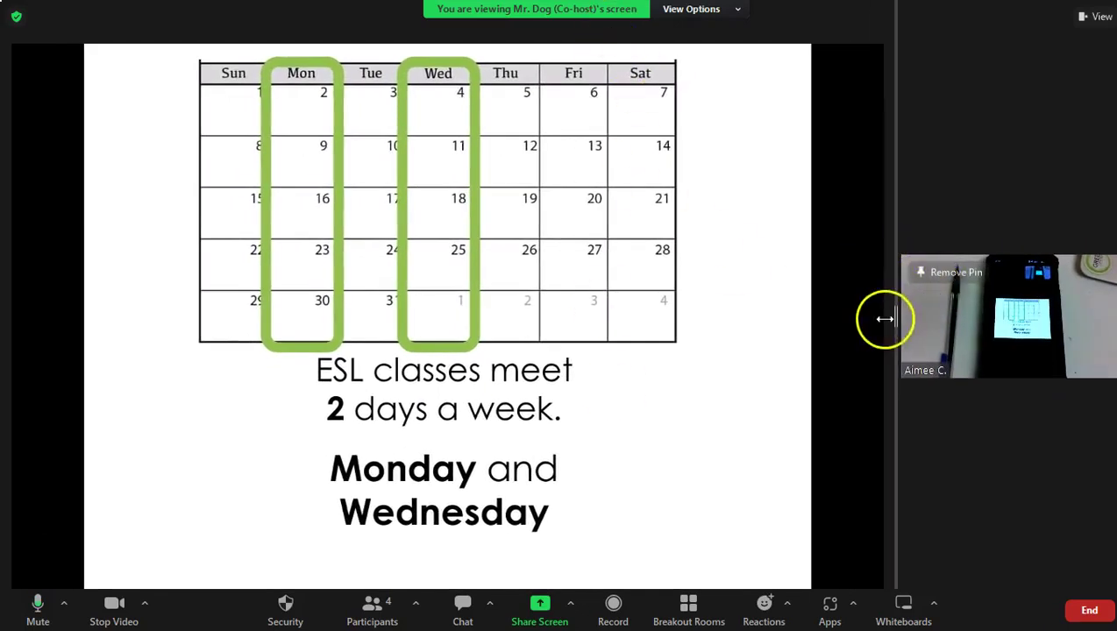
pyautogui.moveTo(892, 319); pyautogui.dragTo(532, 302)
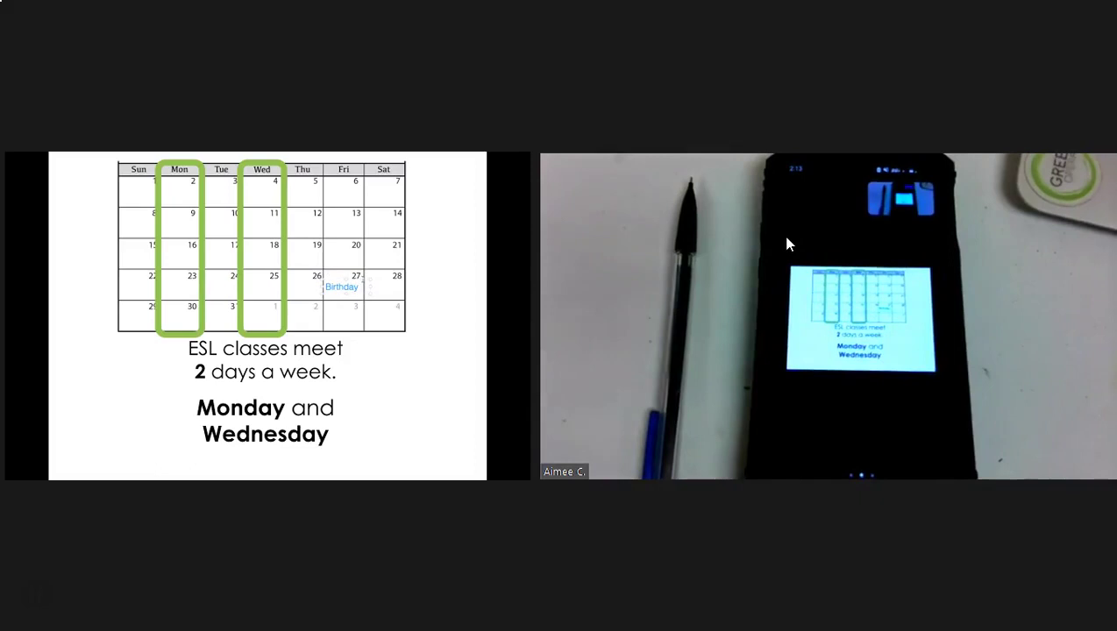
pyautogui.moveTo(535, 322); pyautogui.dragTo(973, 316)
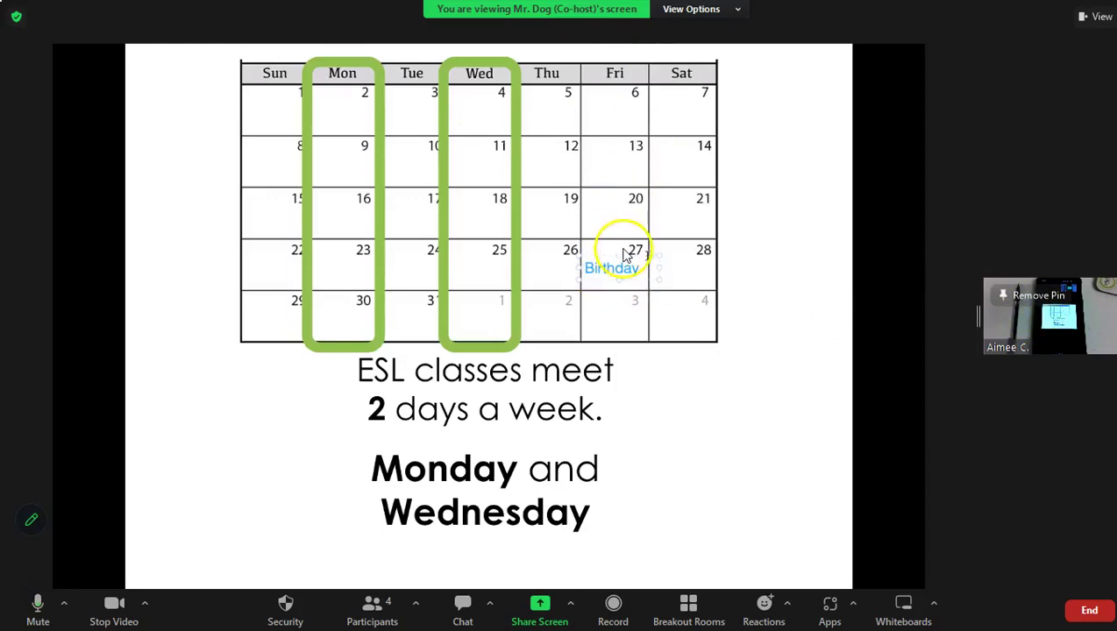
pyautogui.moveTo(972, 299); pyautogui.dragTo(57, 239)
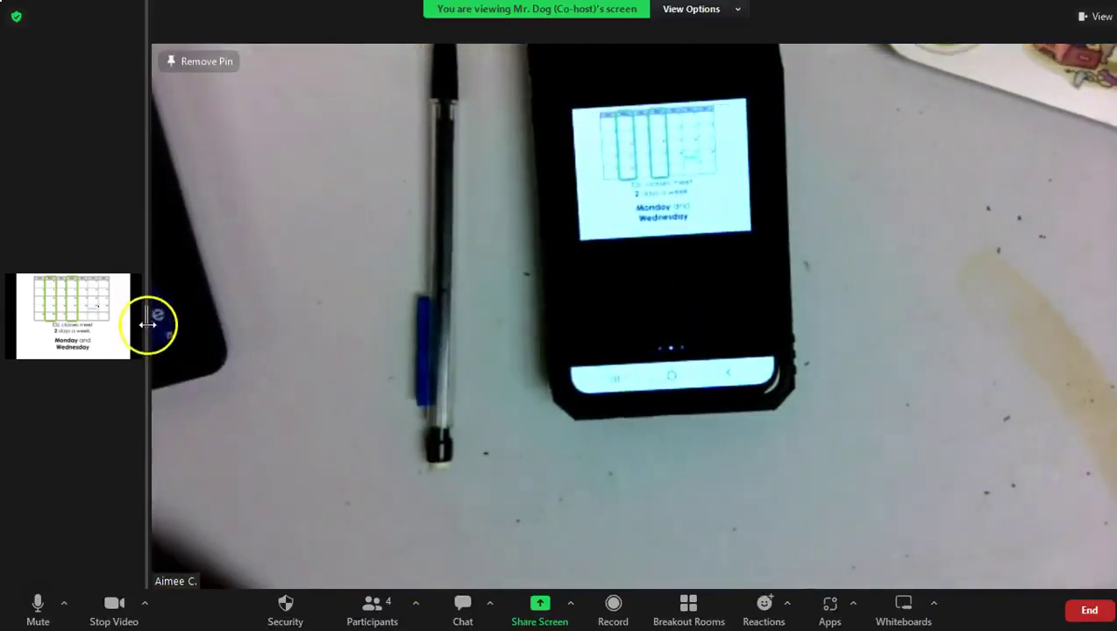
pyautogui.moveTo(154, 325); pyautogui.dragTo(979, 314)
# Remove the pin from the presenter's document camera video
pyautogui.click(691, 309)
pyautogui.click(1092, 18)
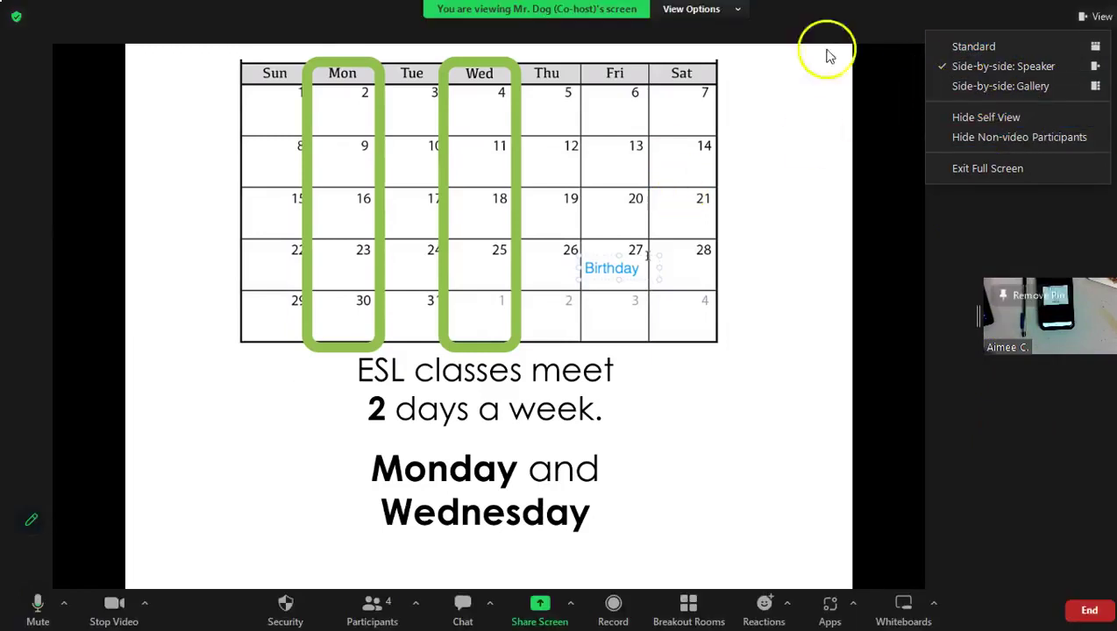
pyautogui.click(1008, 295)
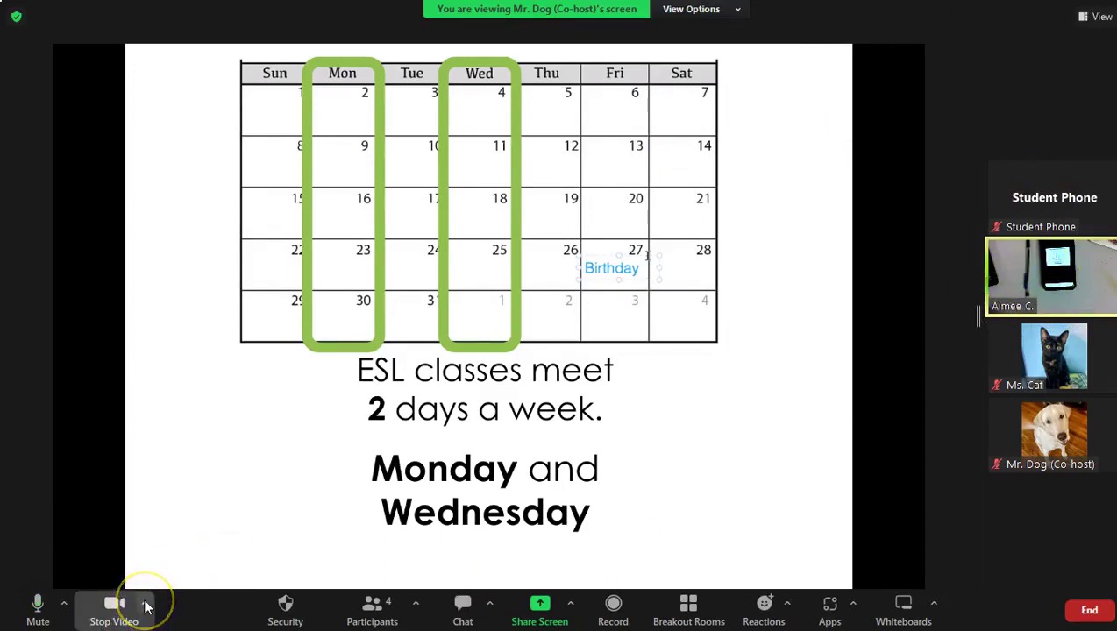
pyautogui.click(585, 228)
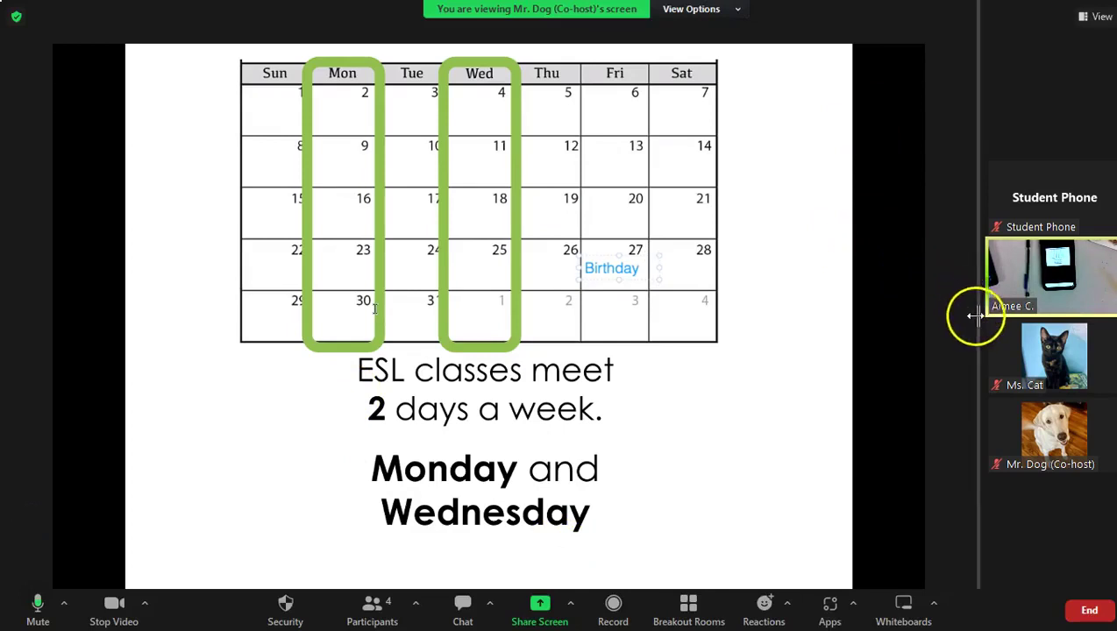
# Resize the shared slide against the participant gallery in both directions, finishing with a roughly even split
pyautogui.moveTo(979, 316); pyautogui.dragTo(527, 391)
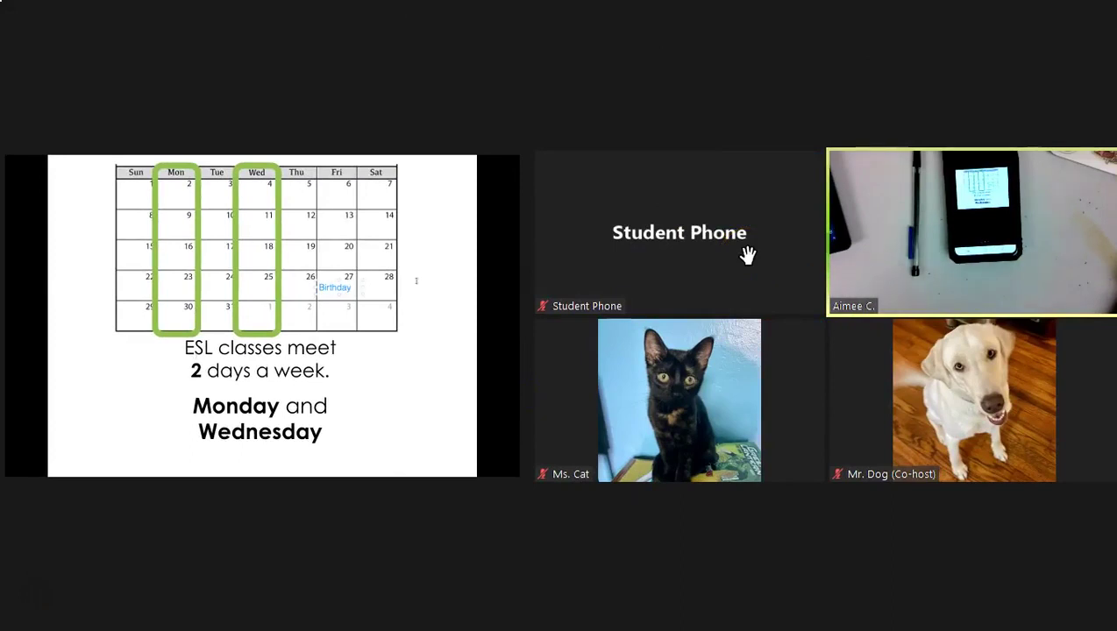
pyautogui.click(618, 295)
pyautogui.moveTo(523, 324); pyautogui.dragTo(977, 334)
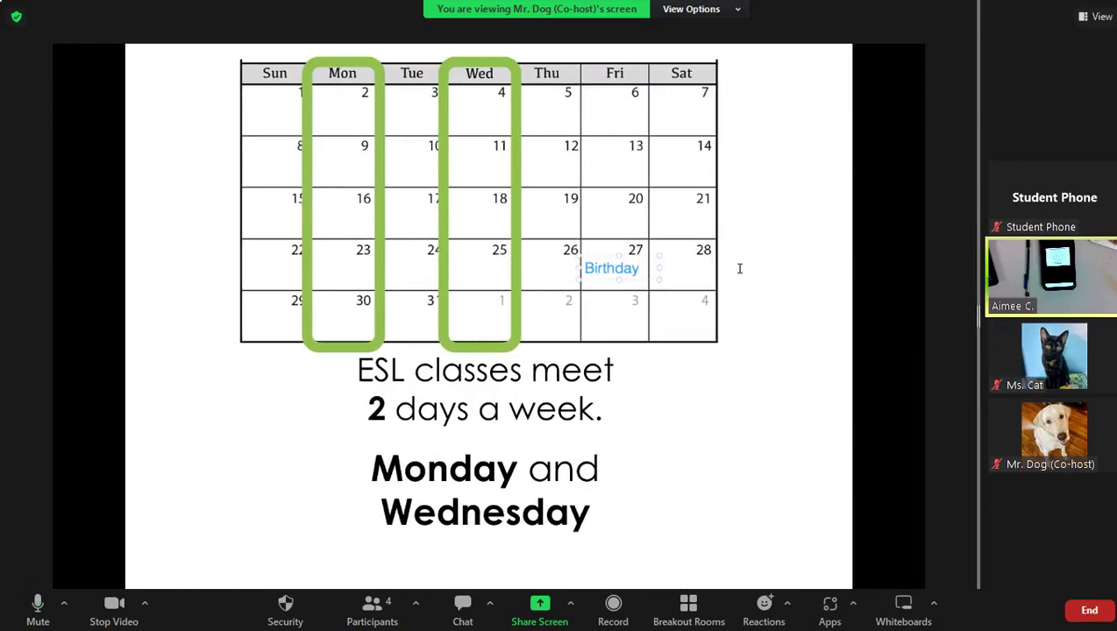
pyautogui.moveTo(739, 269); pyautogui.dragTo(53, 286)
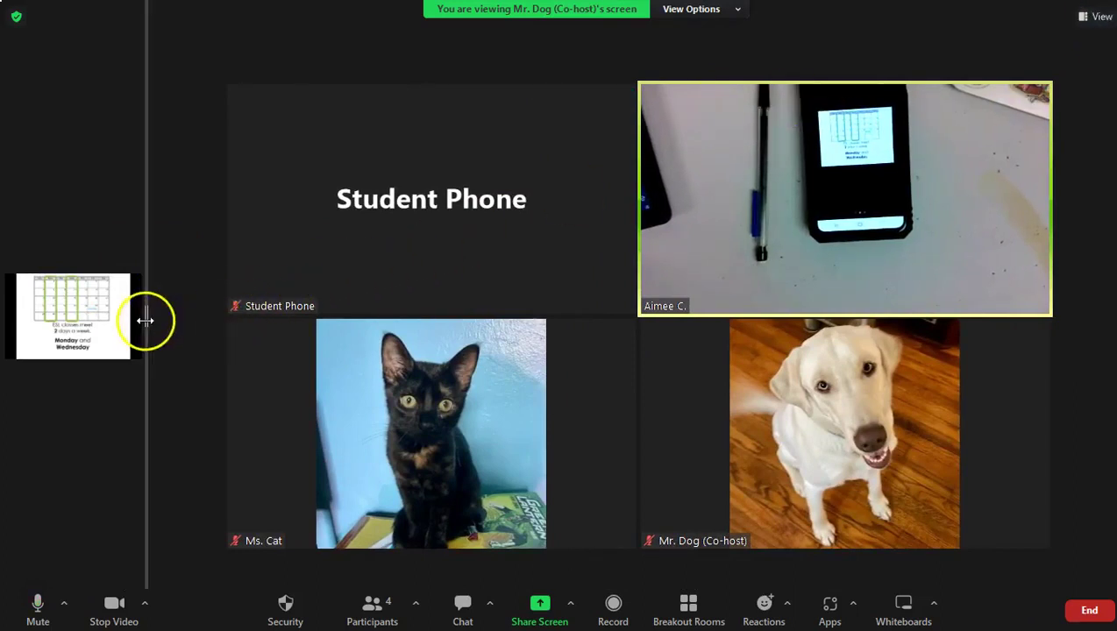
pyautogui.moveTo(145, 321); pyautogui.dragTo(144, 230)
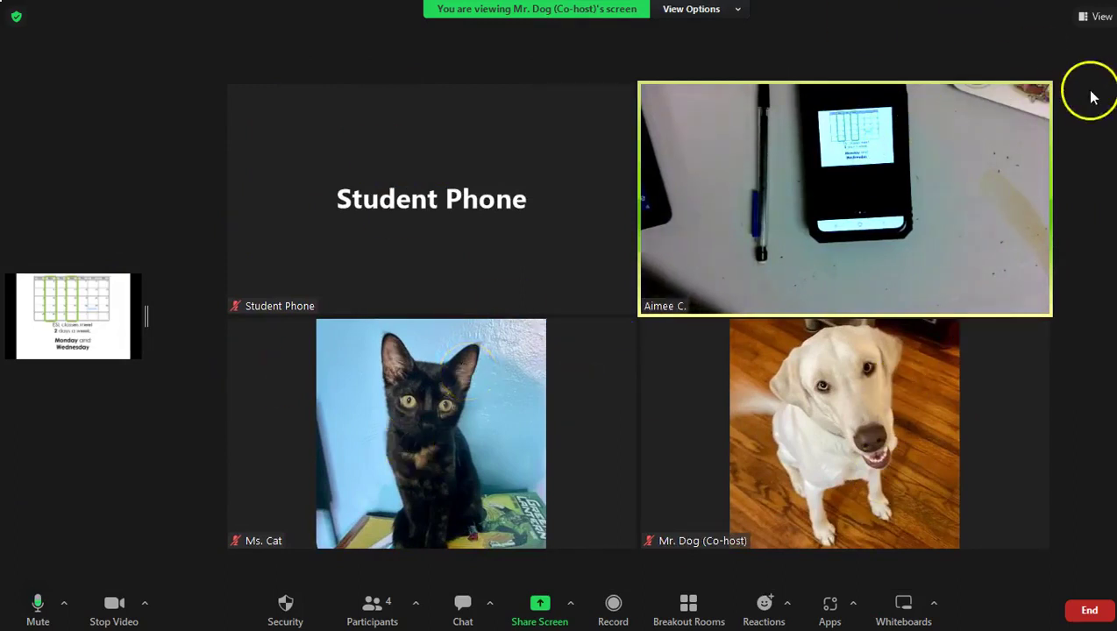
pyautogui.moveTo(143, 311); pyautogui.dragTo(544, 292)
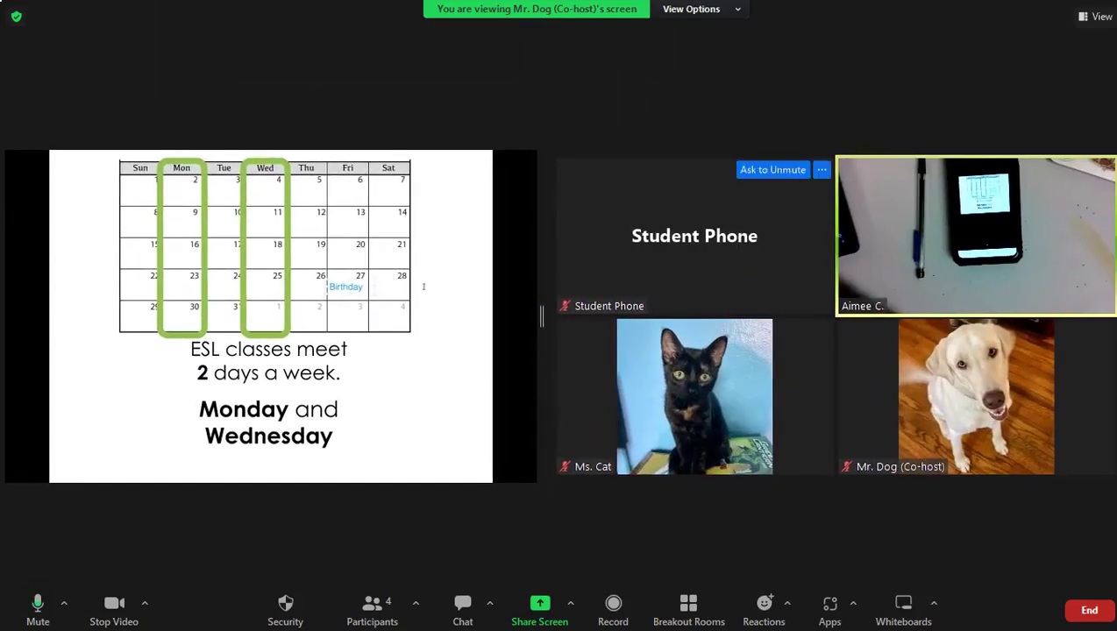
# Change the layout to Side-by-side: Speaker and resize the speaker video against the slide, finishing with roughly equal halves
pyautogui.click(1087, 19)
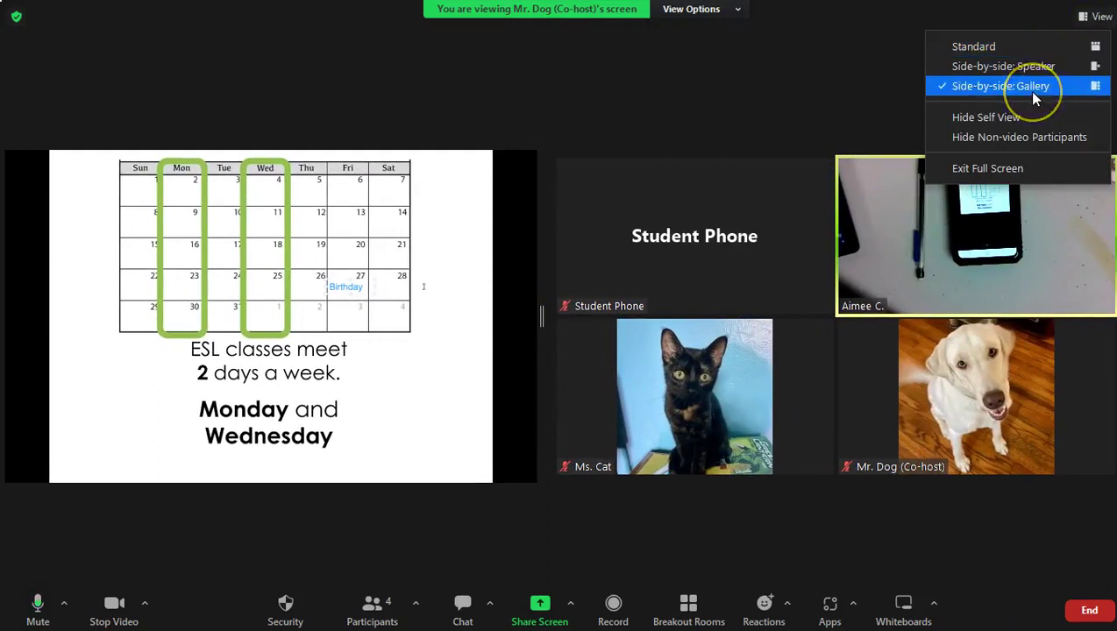
pyautogui.click(307, 194)
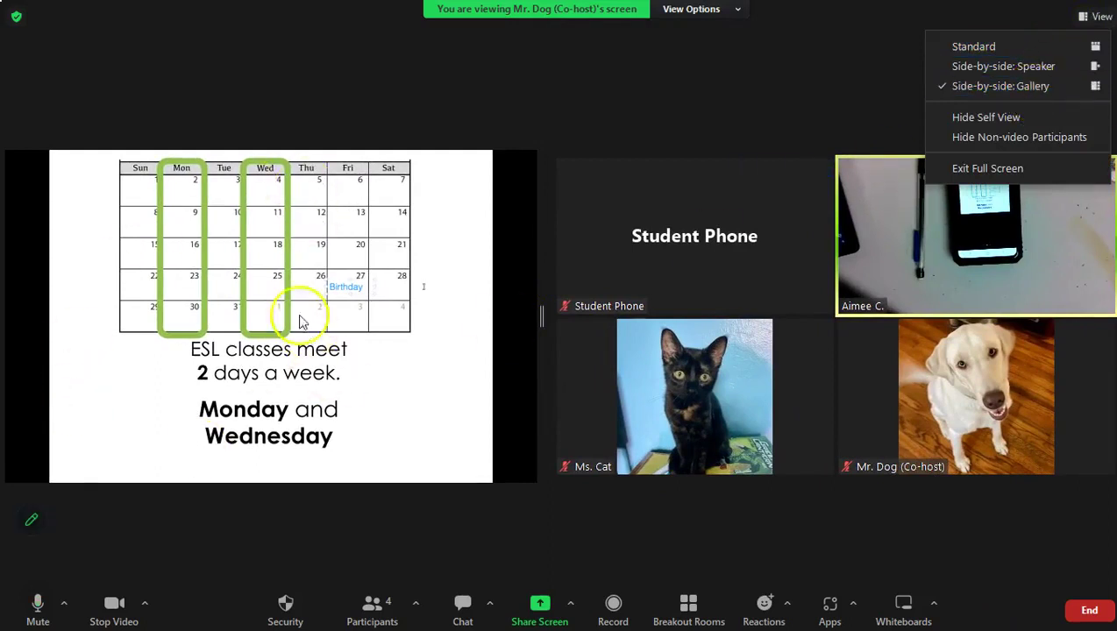
pyautogui.click(997, 66)
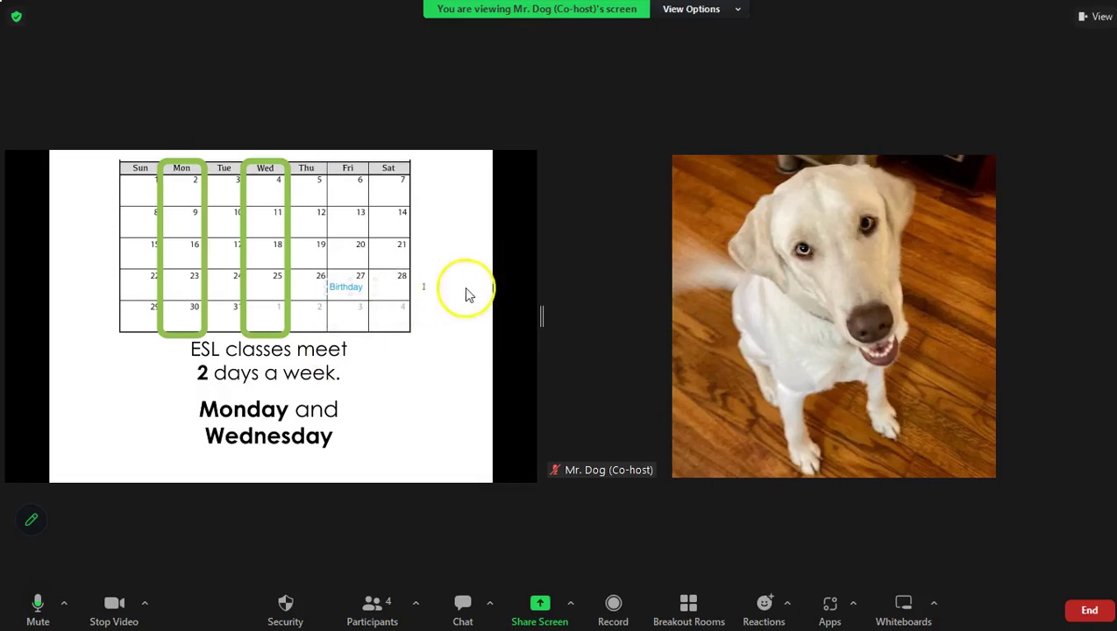
pyautogui.moveTo(544, 307); pyautogui.dragTo(132, 263)
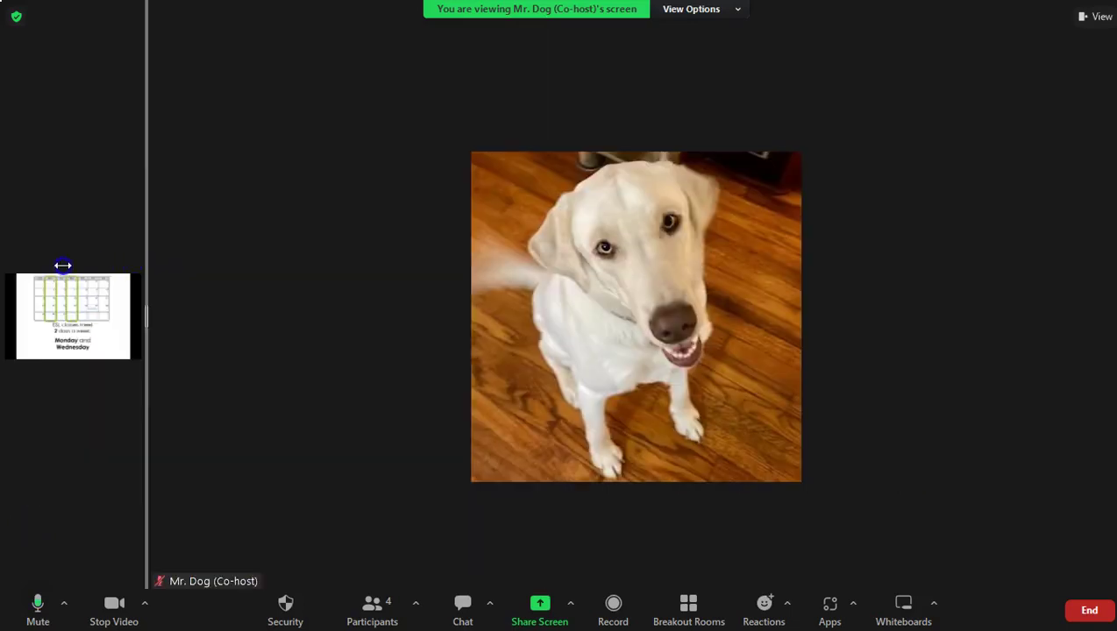
pyautogui.moveTo(63, 265); pyautogui.dragTo(559, 152)
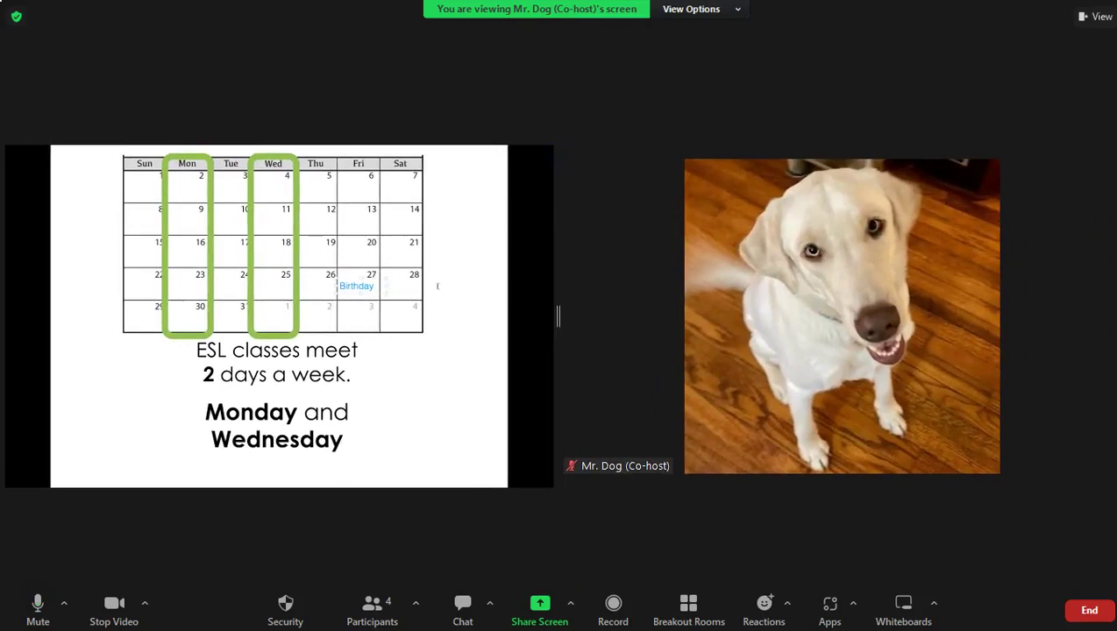
# Change the meeting layout to Standard while viewing the co-host's shared screen
pyautogui.click(1087, 16)
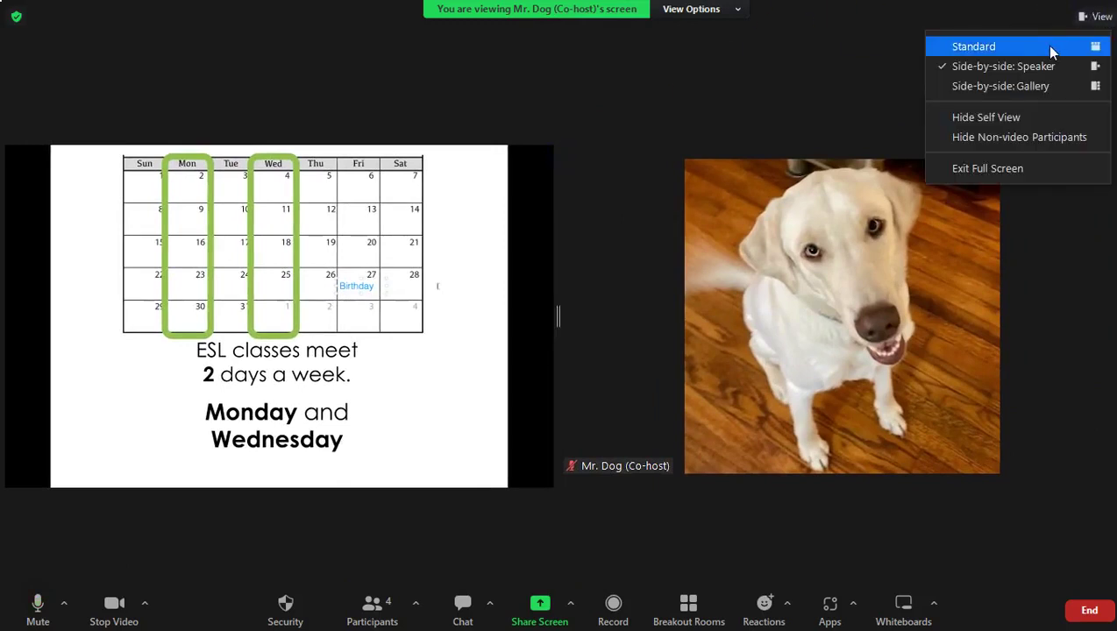
pyautogui.click(1051, 48)
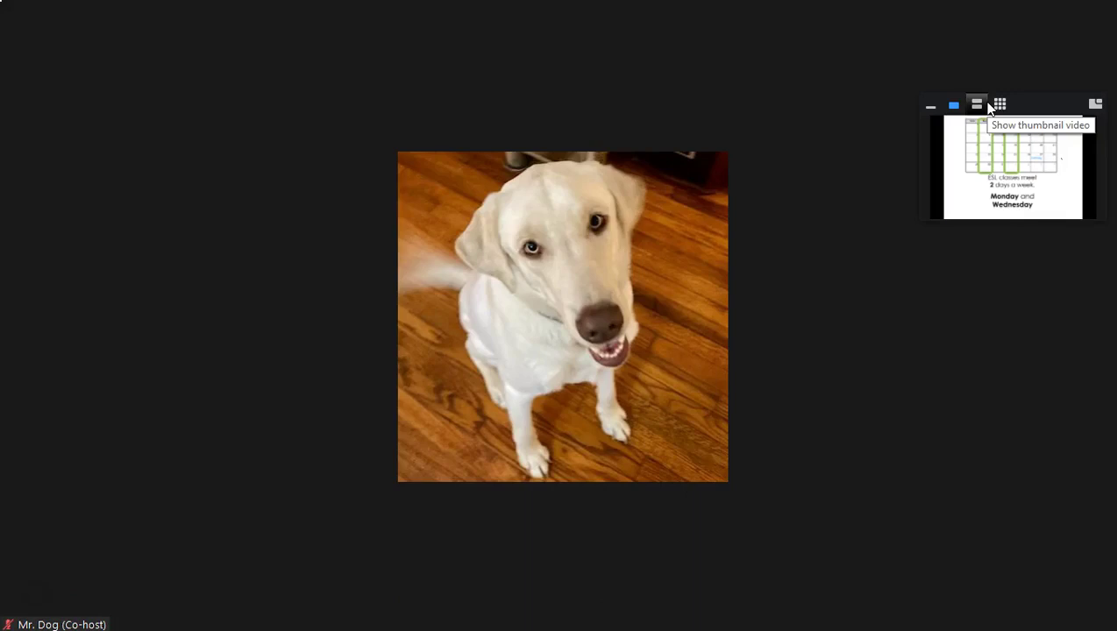
# Swap the shared slide back into the main area, with the co-host's video in the floating panel
pyautogui.click(1020, 106)
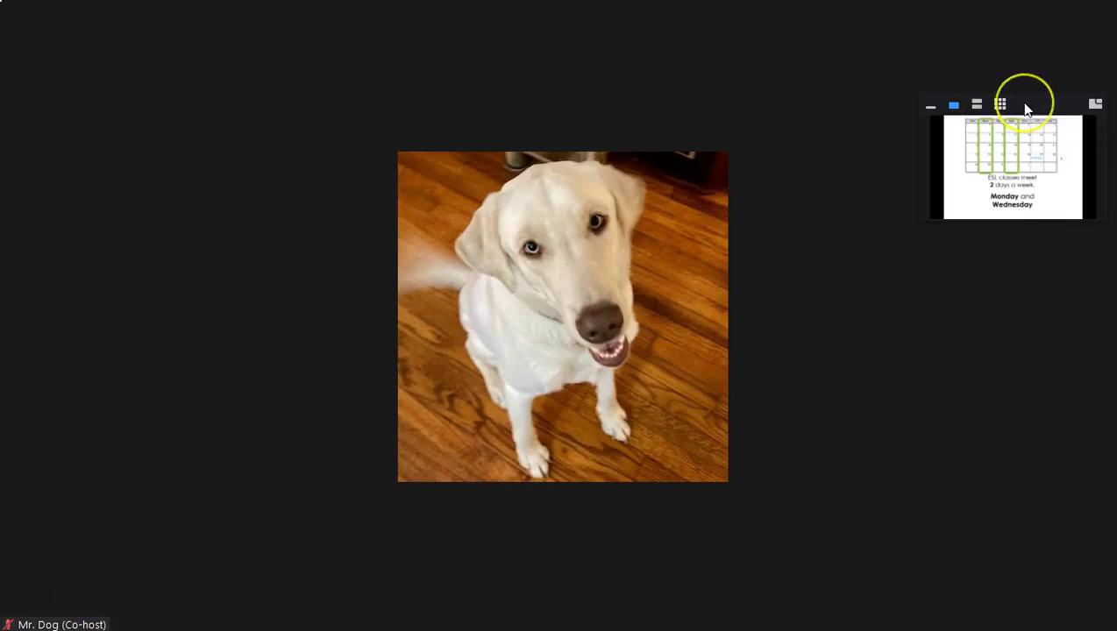
pyautogui.moveTo(1027, 107); pyautogui.dragTo(926, 100)
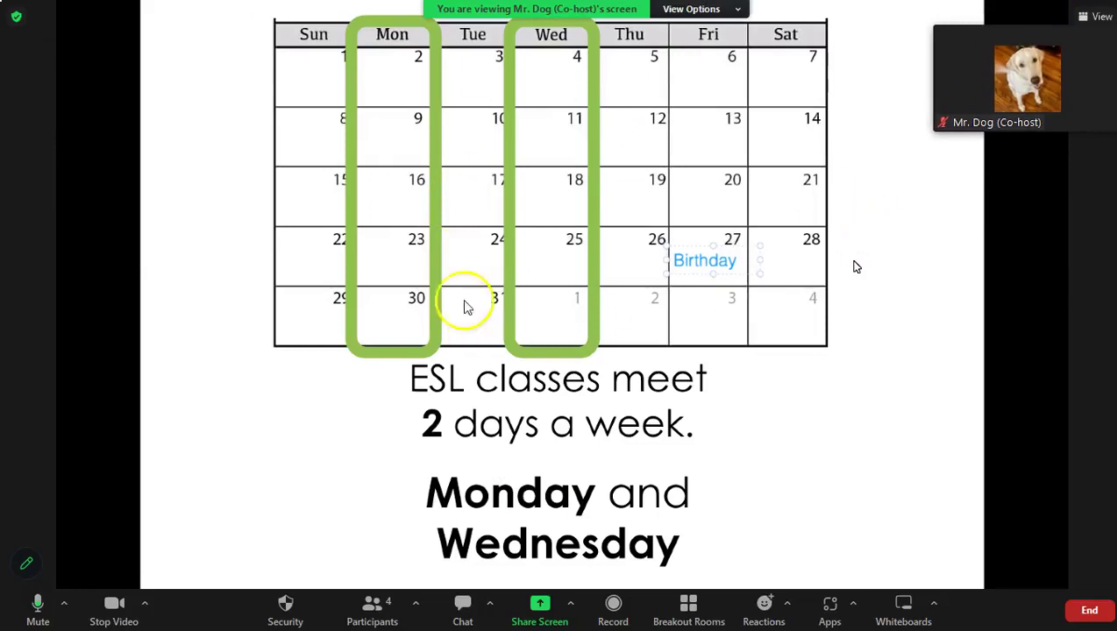
pyautogui.click(976, 16)
# Move the floating video panel to the opposite side of the slide, show it as a gallery grid and enlarge it across the slide's width
pyautogui.moveTo(995, 25); pyautogui.dragTo(223, 35)
pyautogui.click(198, 29)
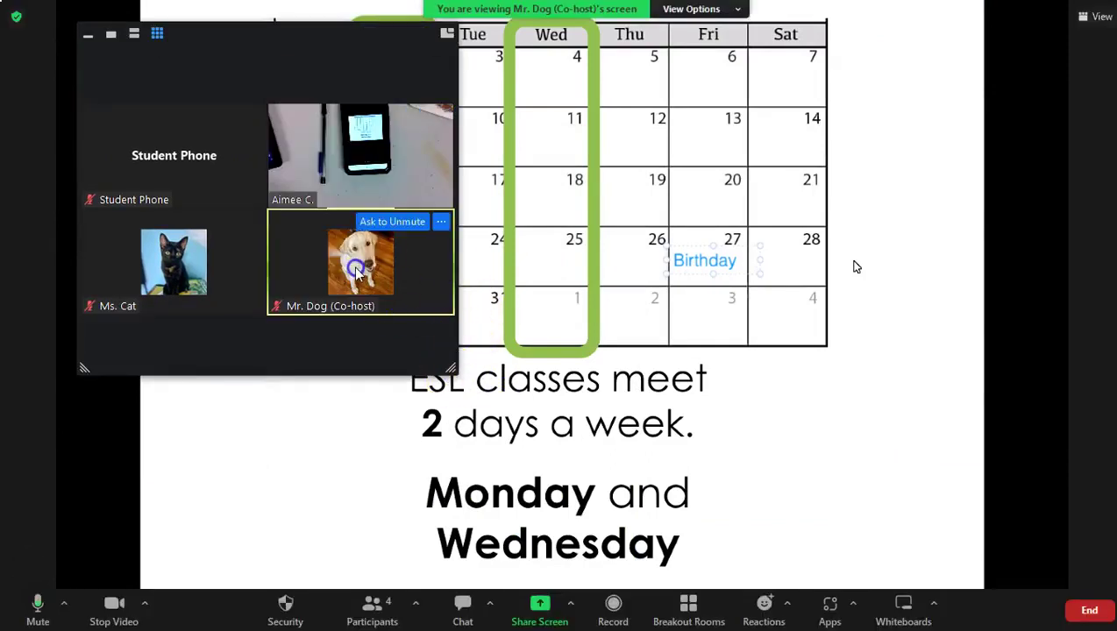
pyautogui.moveTo(451, 368); pyautogui.dragTo(1067, 331)
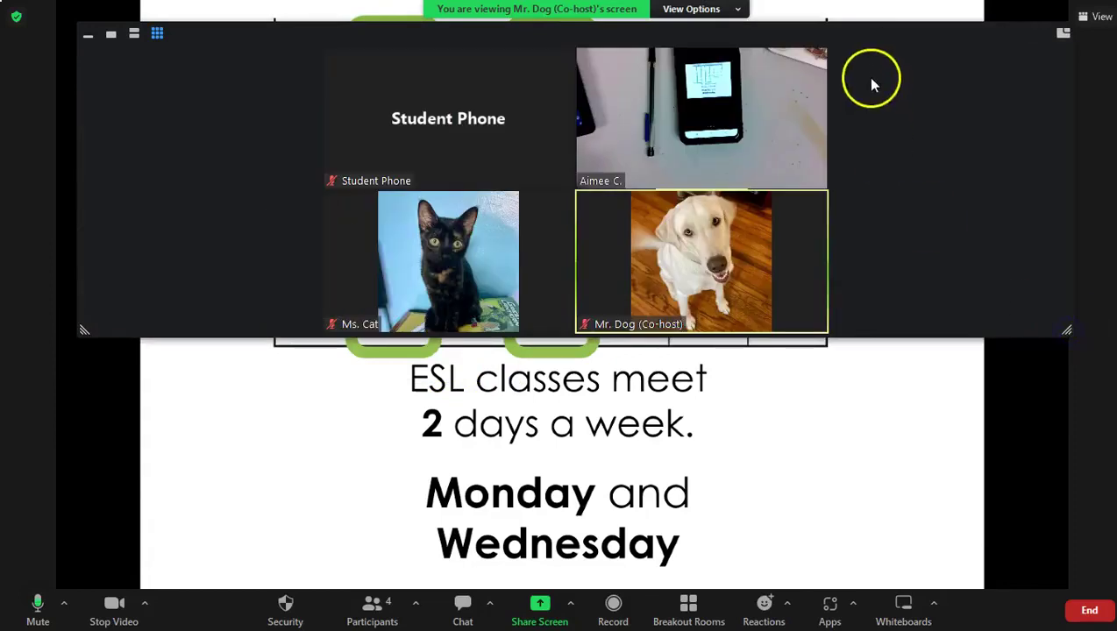
# Switch the floating gallery to a vertical strip of thumbnail videos and place it in the corner beside the calendar slide
pyautogui.moveTo(869, 35); pyautogui.dragTo(844, 28)
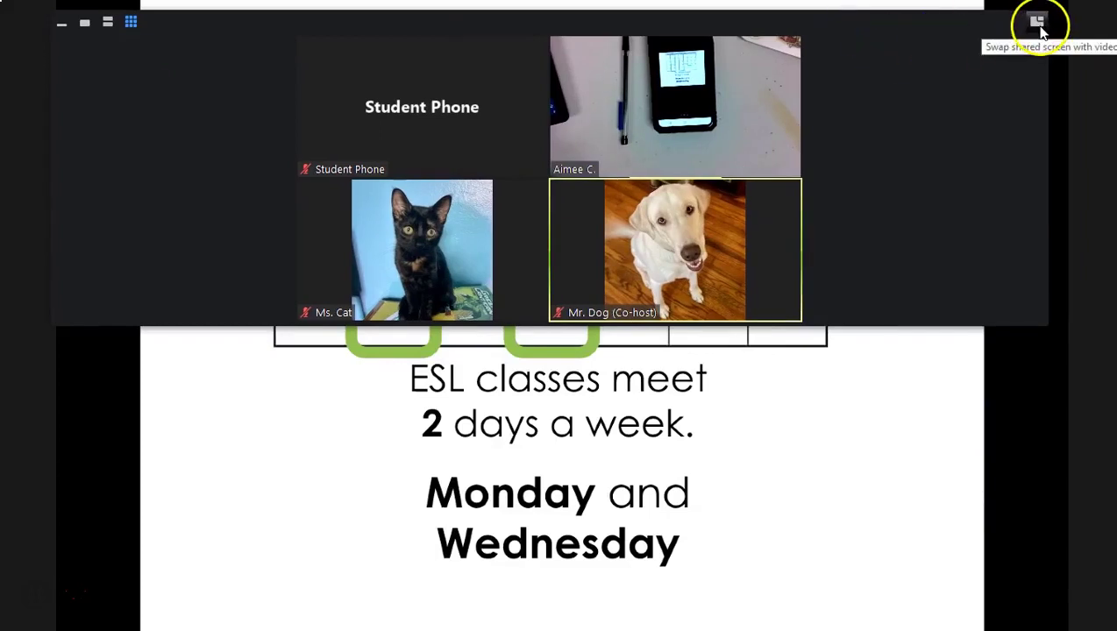
pyautogui.click(107, 23)
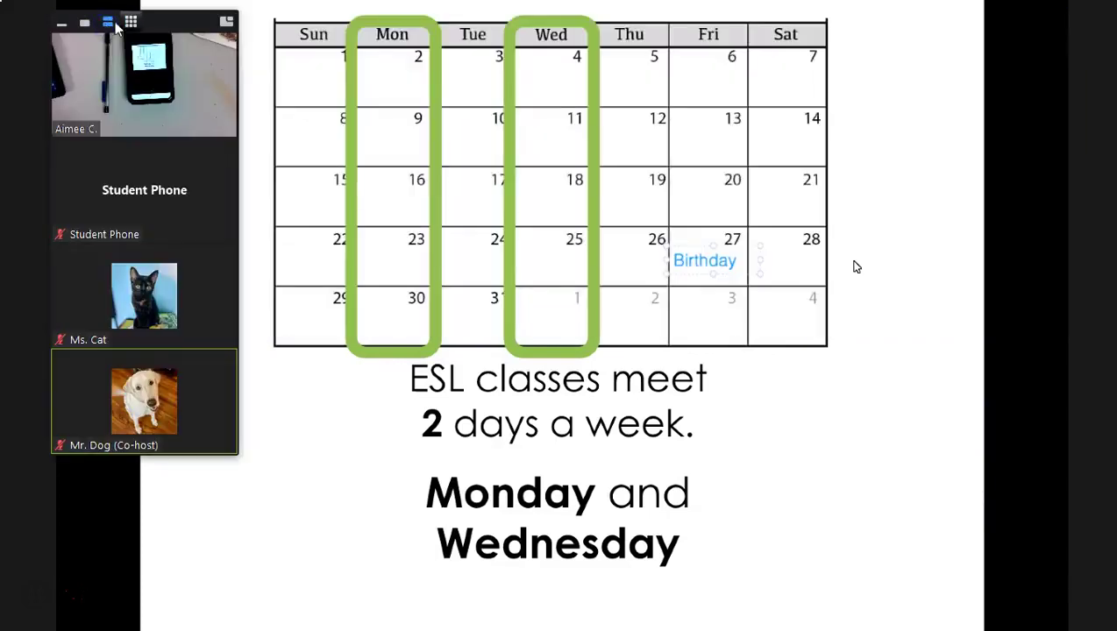
pyautogui.moveTo(170, 29); pyautogui.dragTo(125, 21)
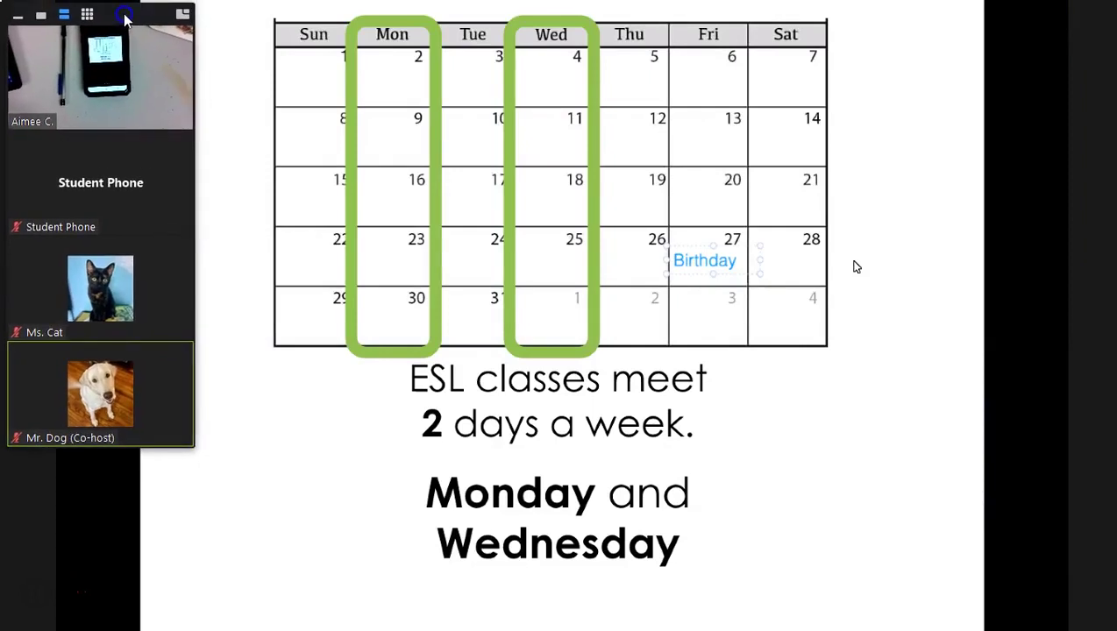
# Swap the shared slide with the co-host's video, try to resize the floating slide, and return the slide to the main area
pyautogui.click(183, 17)
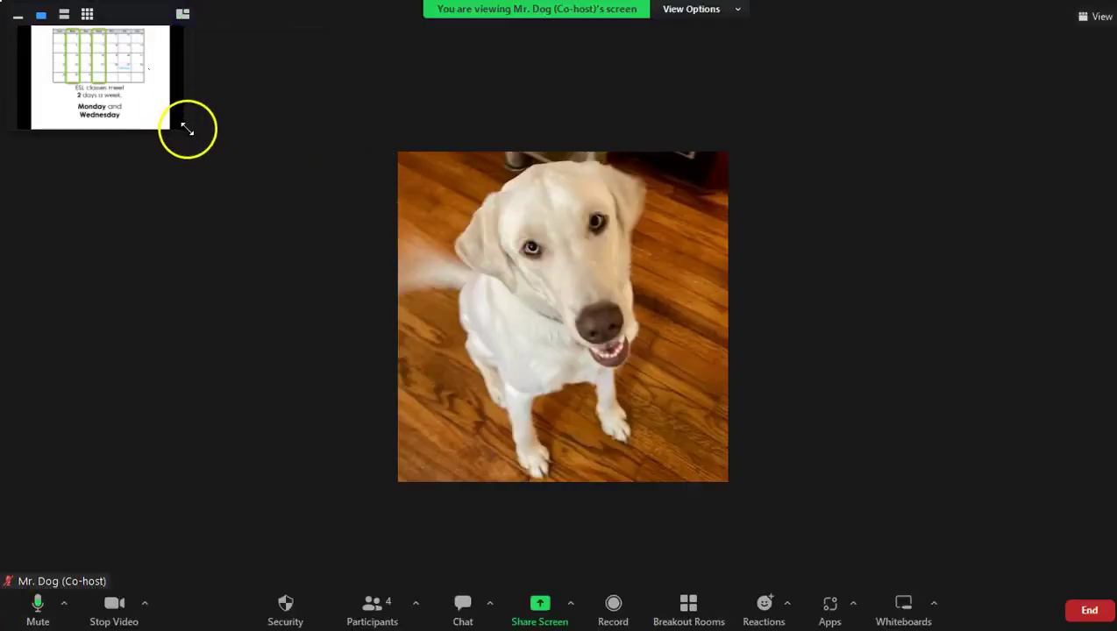
pyautogui.moveTo(184, 127); pyautogui.dragTo(136, 120)
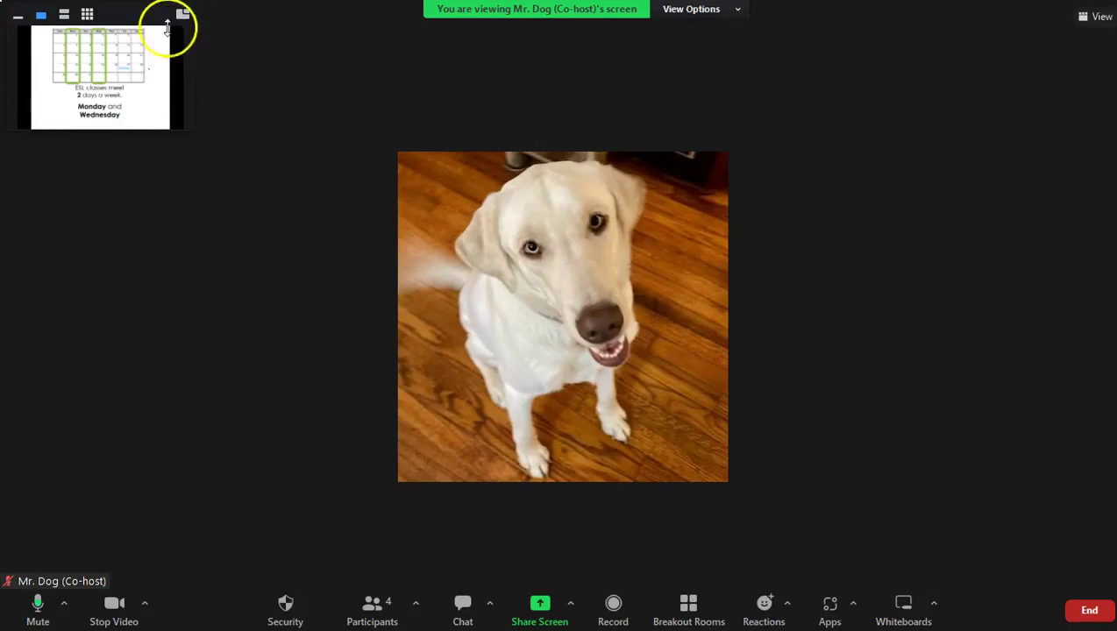
pyautogui.click(86, 15)
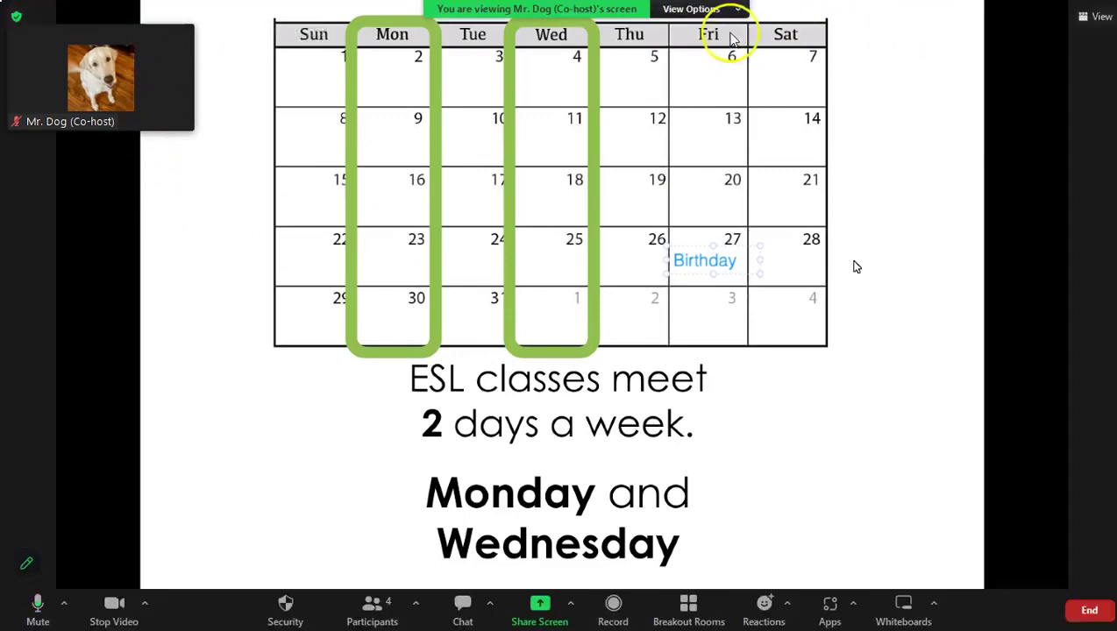
# Change the meeting layout to Side-by-side: Speaker
pyautogui.click(1088, 21)
pyautogui.click(1008, 67)
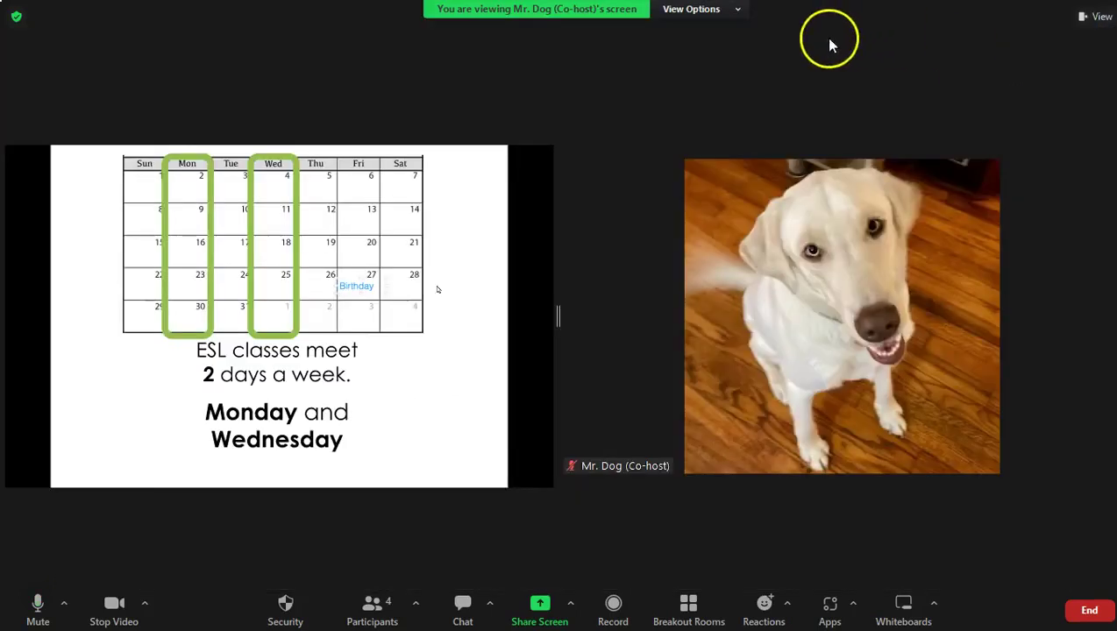
# Turn Side-by-side mode off for the shared screen and turn it back on
pyautogui.click(697, 10)
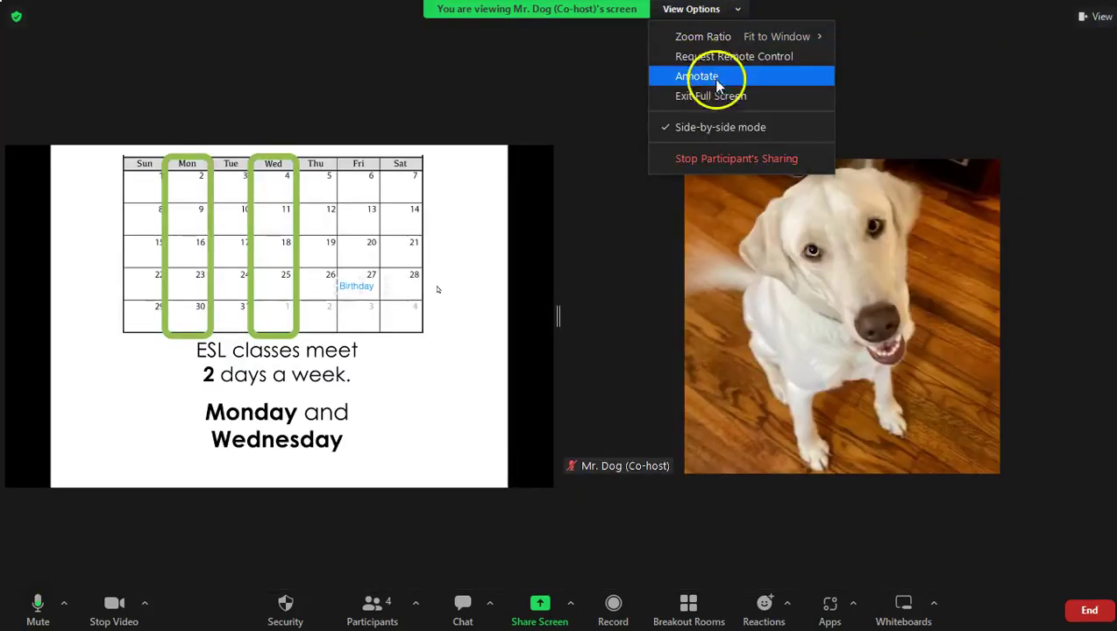
pyautogui.click(730, 130)
pyautogui.click(736, 9)
pyautogui.click(721, 149)
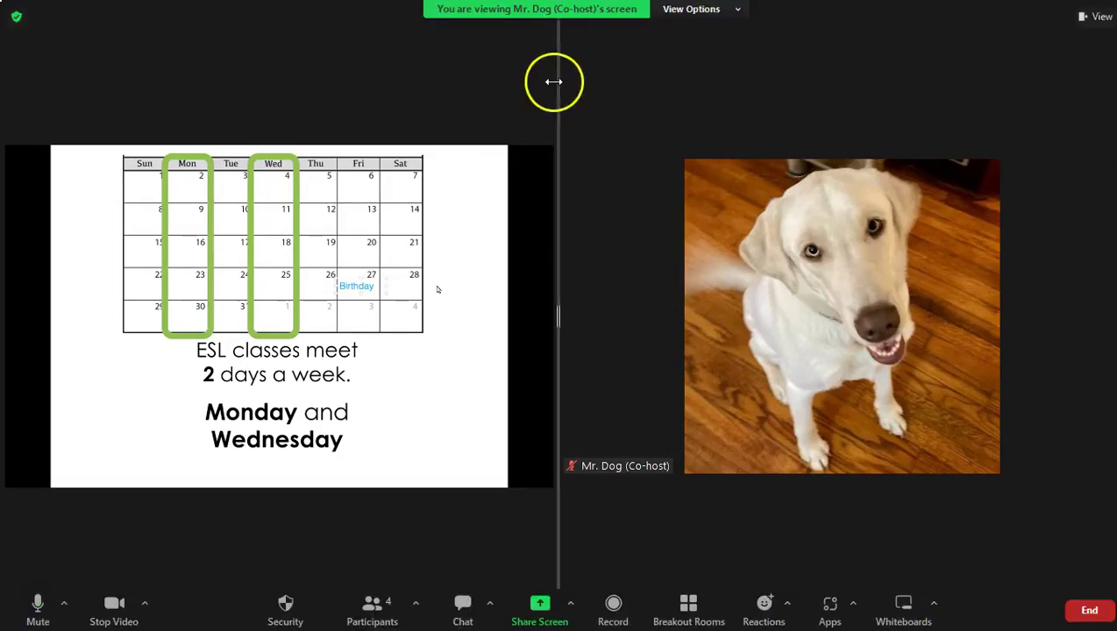
# Stop the co-host's screen sharing
pyautogui.click(699, 13)
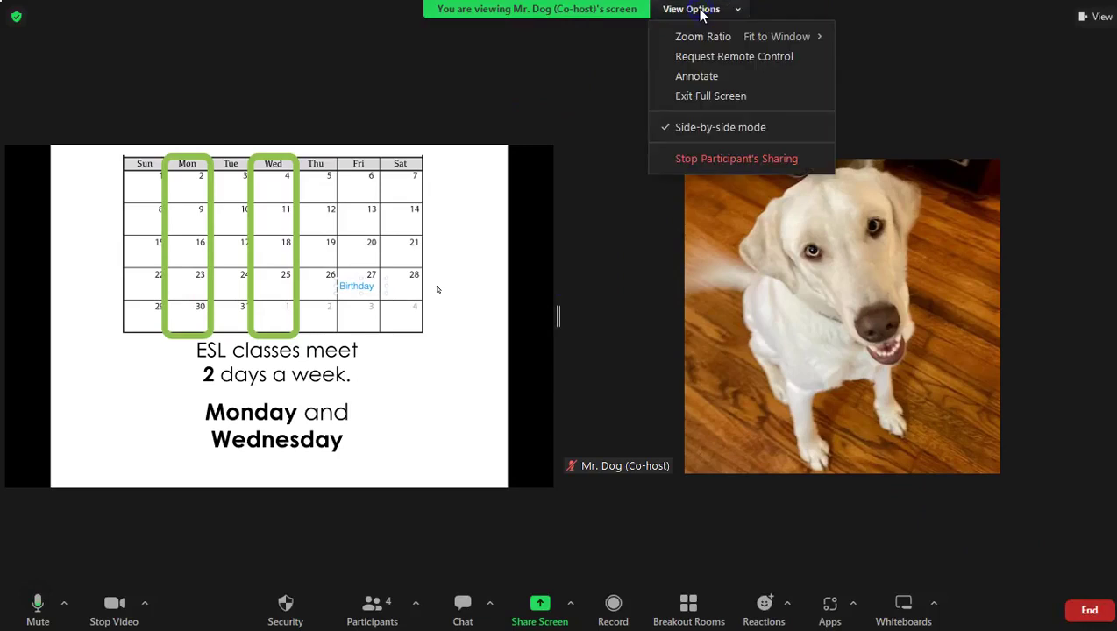
pyautogui.click(712, 162)
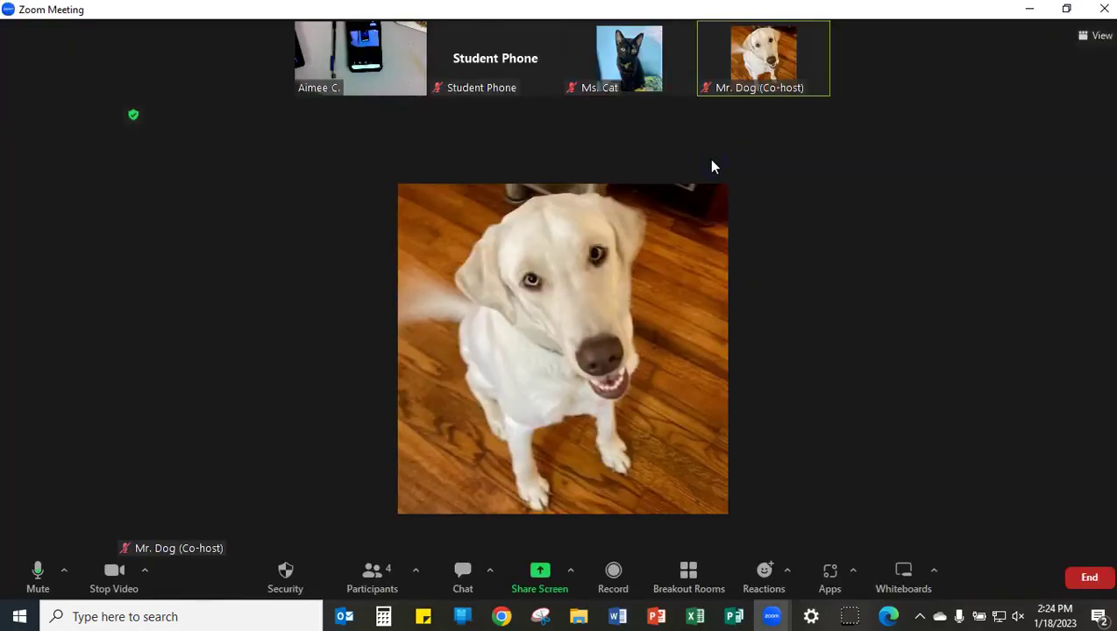